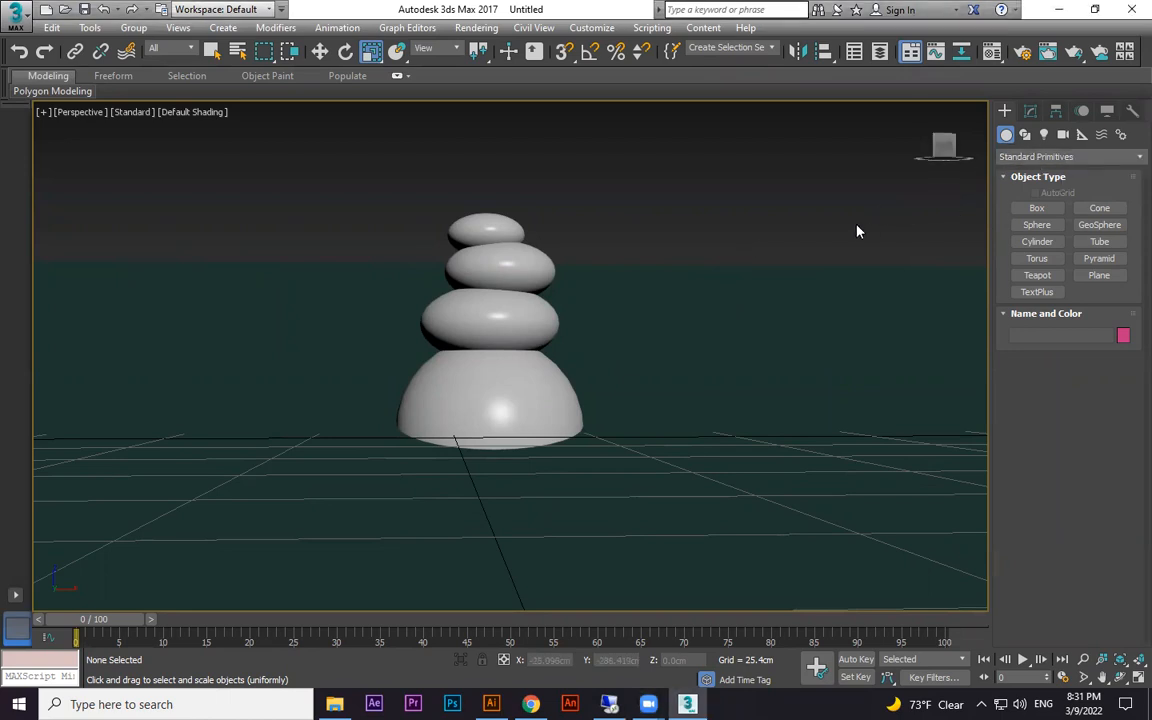
Create a Daylight system above the plane near the stone stack and switch its position control to Manual
click(1120, 134)
click(1037, 241)
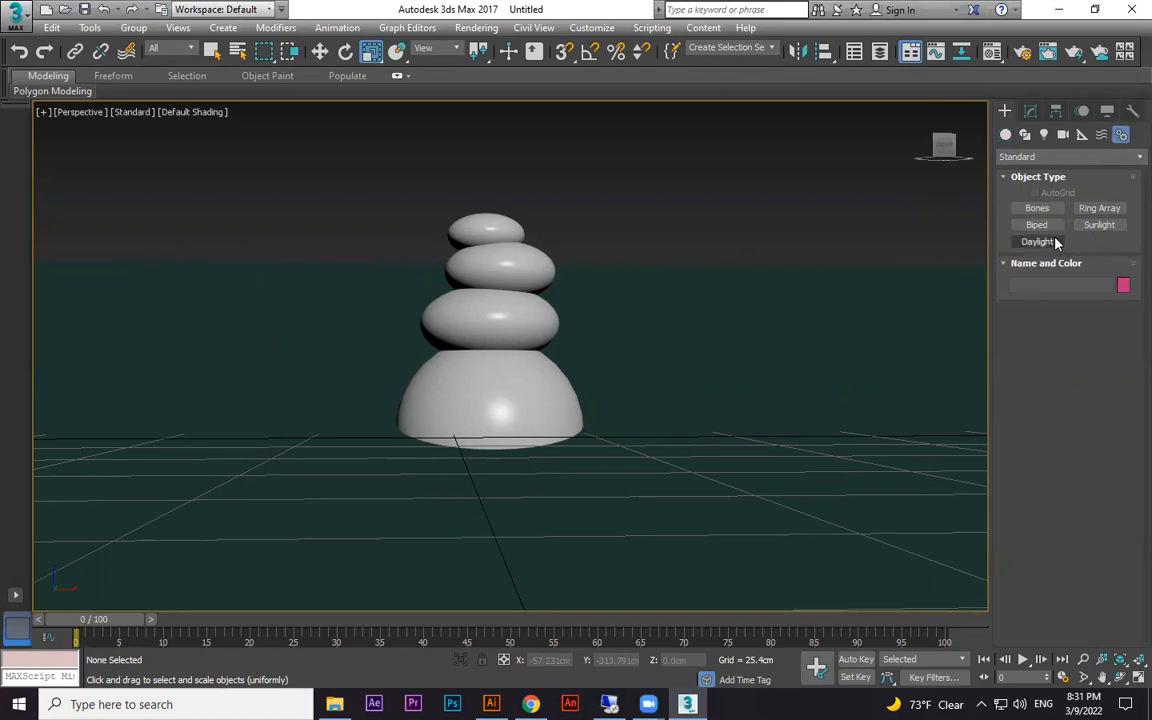
click(556, 403)
scroll(653, 401, down, 4)
alt+middle_drag(655, 402, 710, 440)
drag(762, 320, 818, 376)
scroll(816, 335, down, 3)
click(861, 124)
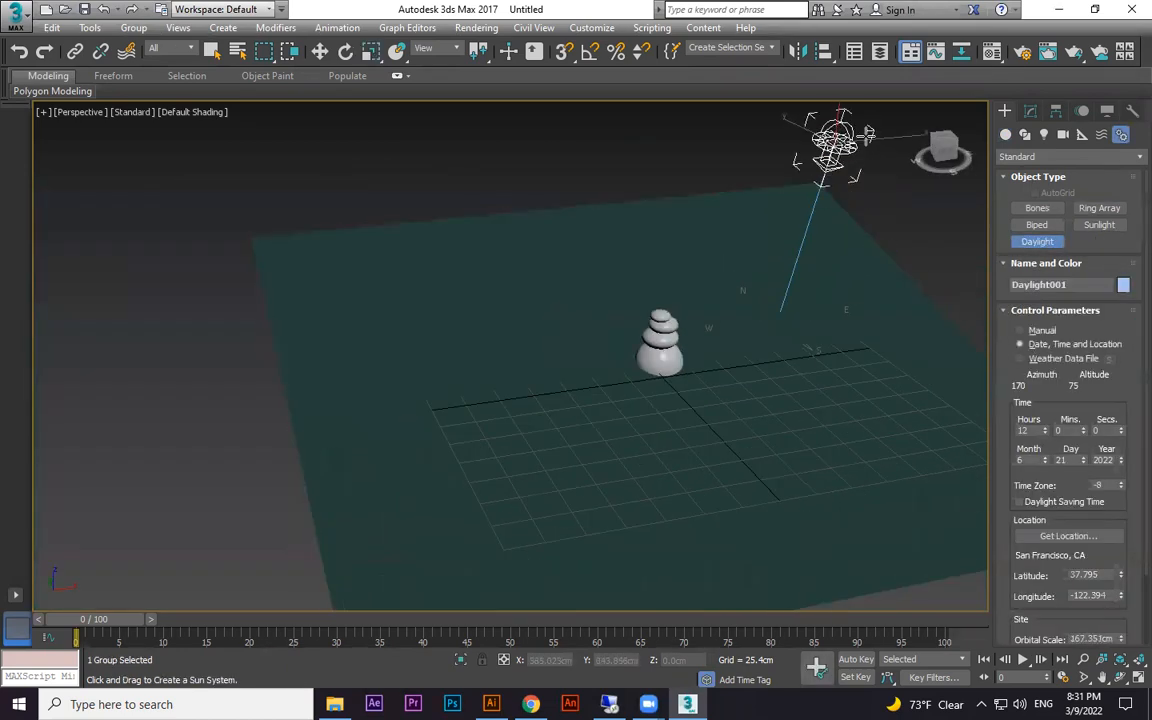
click(1036, 330)
right_click(891, 218)
Set the daylight's sunlight to mr Sun and its skylight to mr Sky, accepting the mr Physical Sky environment map
click(1031, 111)
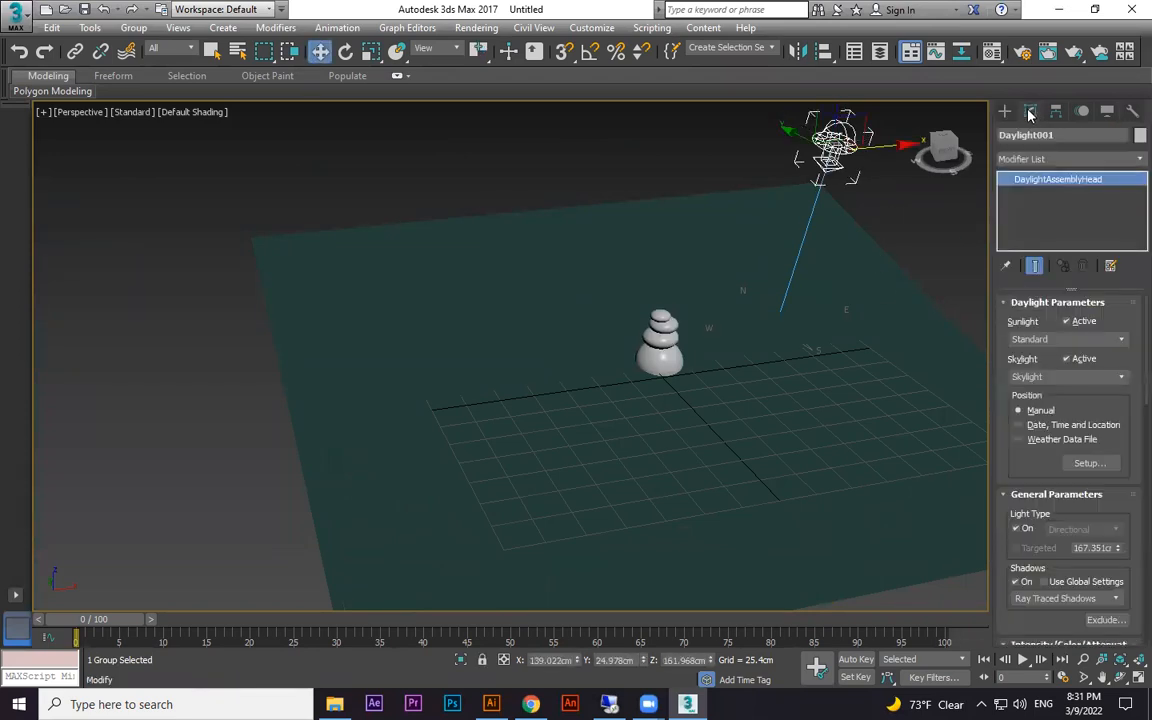
click(1118, 341)
click(1038, 376)
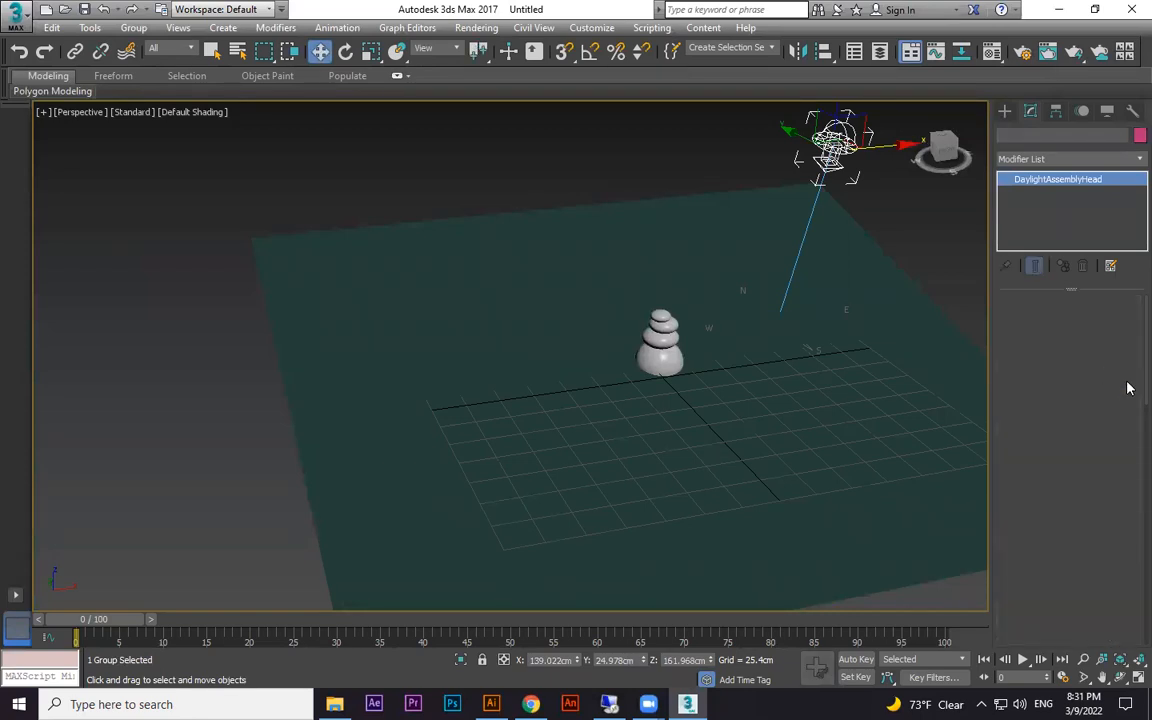
click(1120, 377)
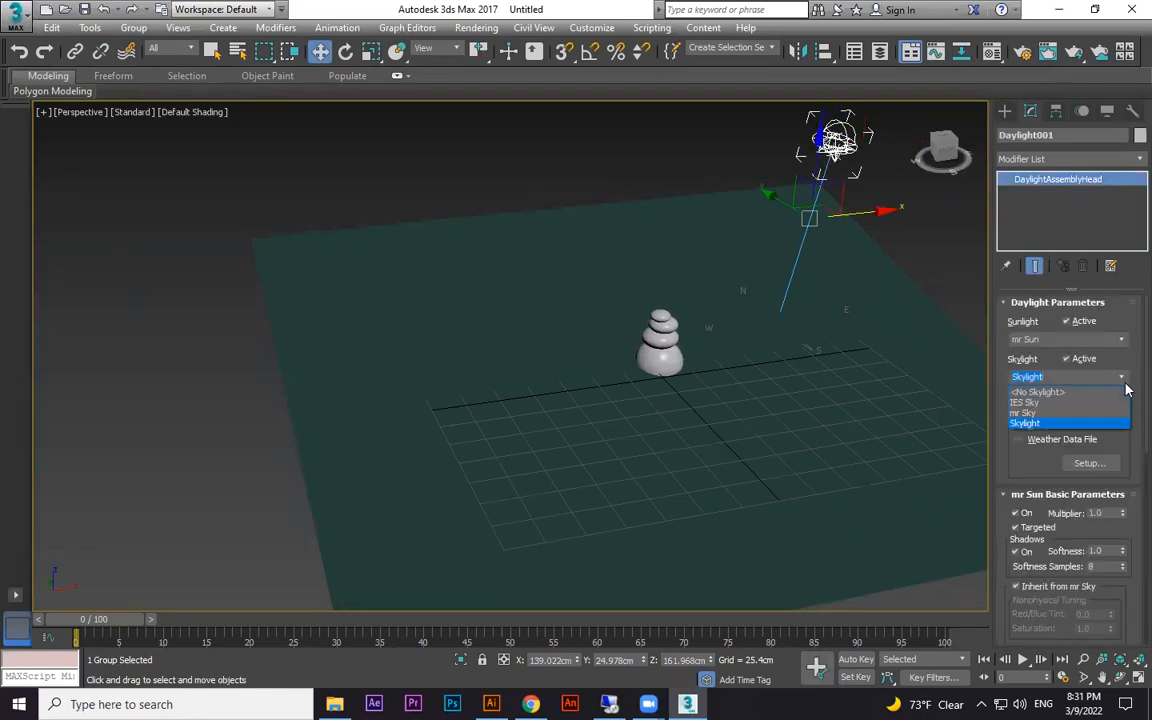
click(1036, 415)
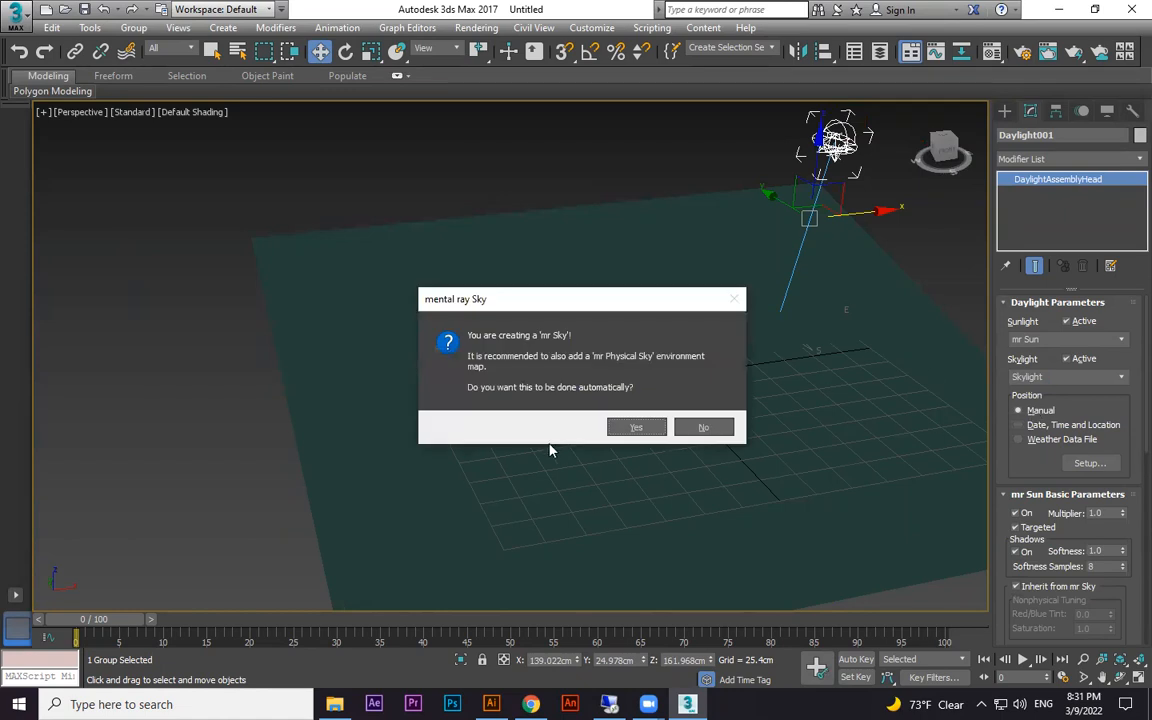
click(640, 428)
Create a physical camera from a close, low front perspective view of the stone stack
alt+middle_drag(829, 298, 789, 404)
click(789, 404)
key(e)
drag(713, 316, 716, 296)
click(740, 228)
key(c)
click(625, 413)
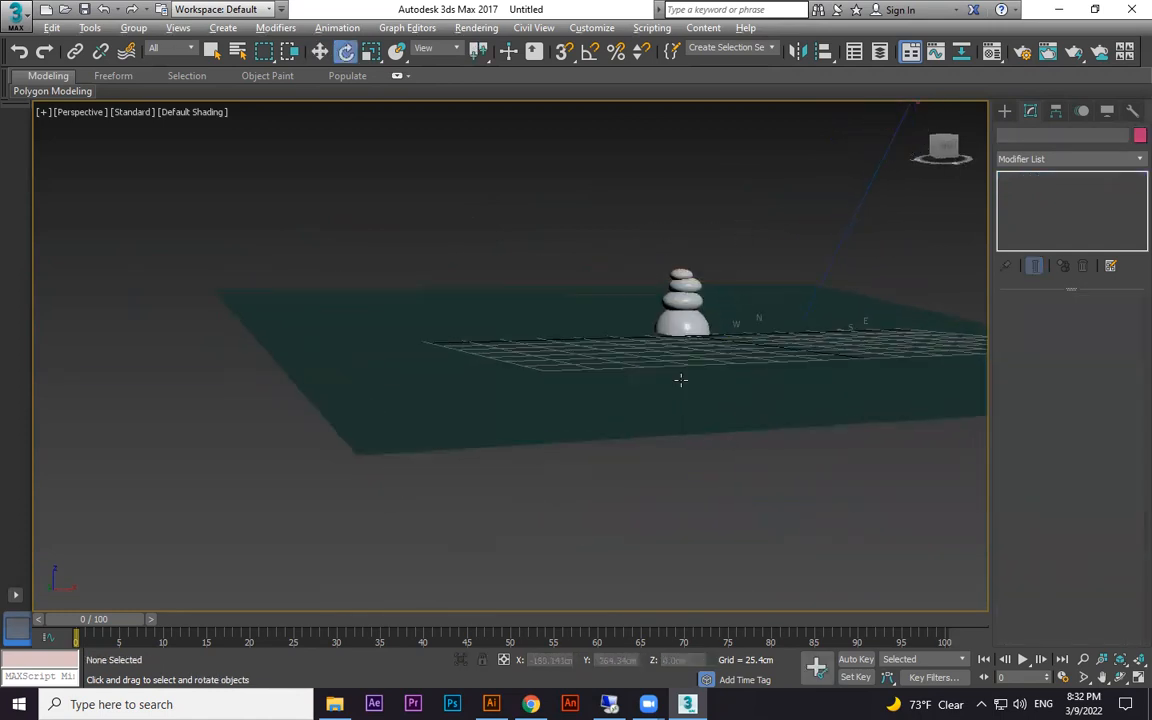
scroll(702, 358, up, 5)
alt+middle_drag(751, 345, 659, 507)
scroll(681, 404, up, 4)
scroll(675, 405, up, 3)
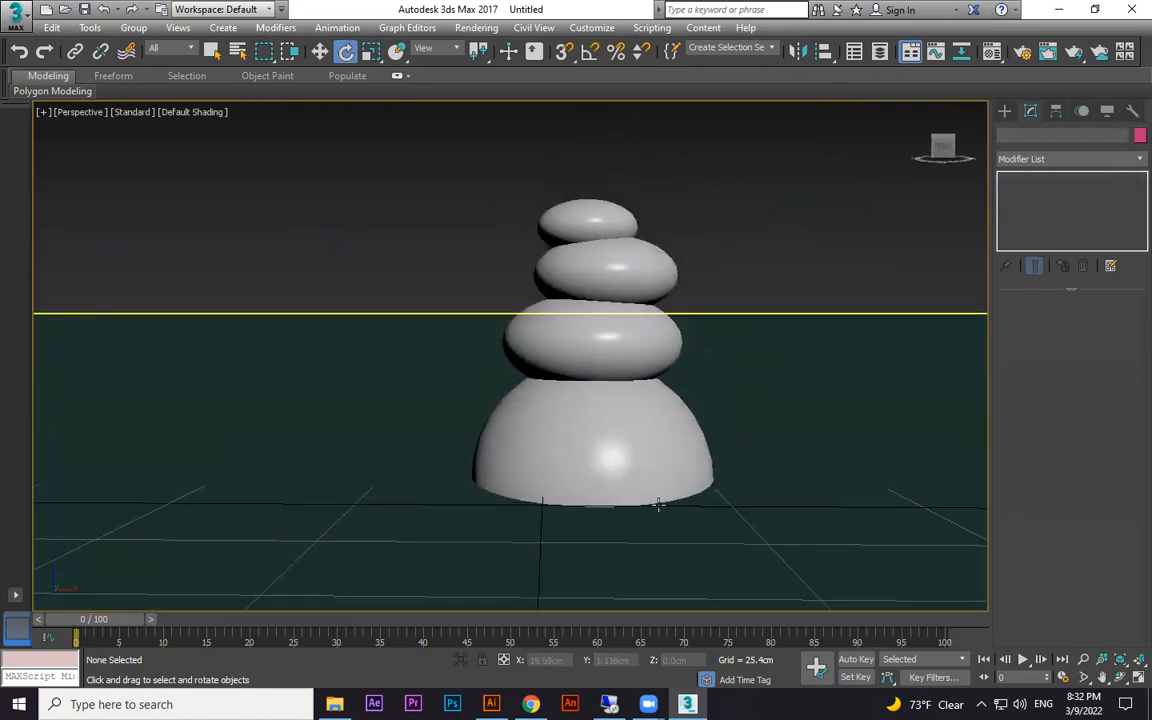
key(ctrl+c)
Test-render the camera view at frame 0 and close the render windows
key(shift+q)
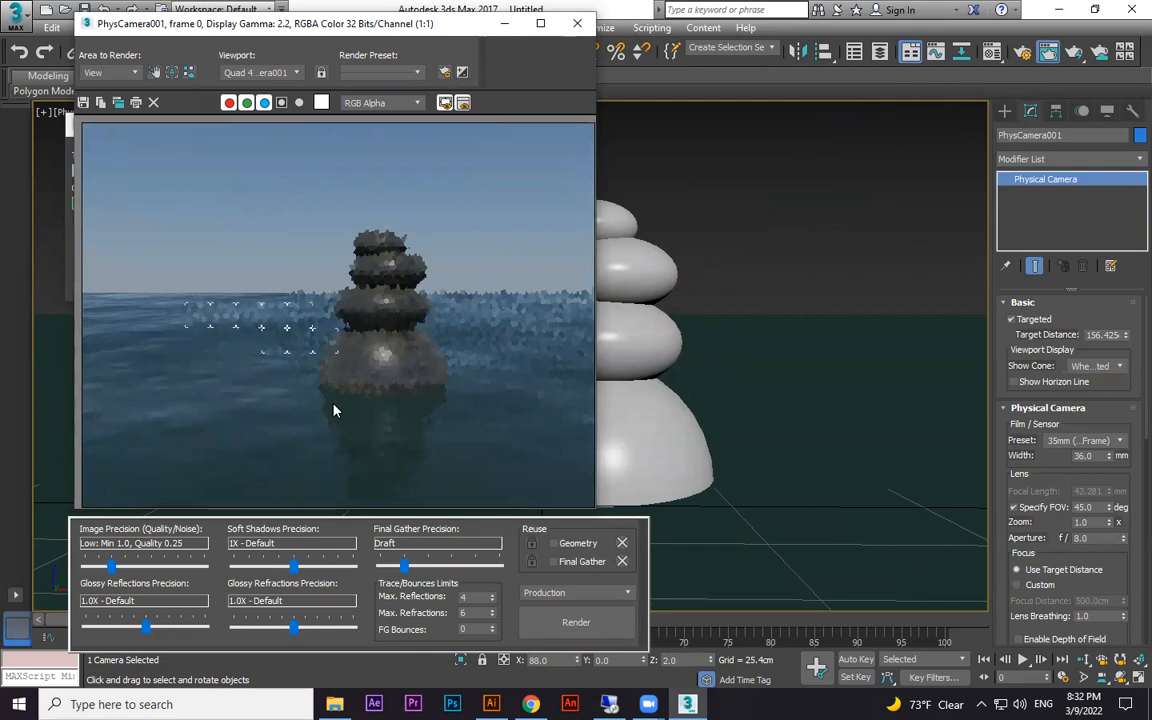
click(577, 22)
click(352, 126)
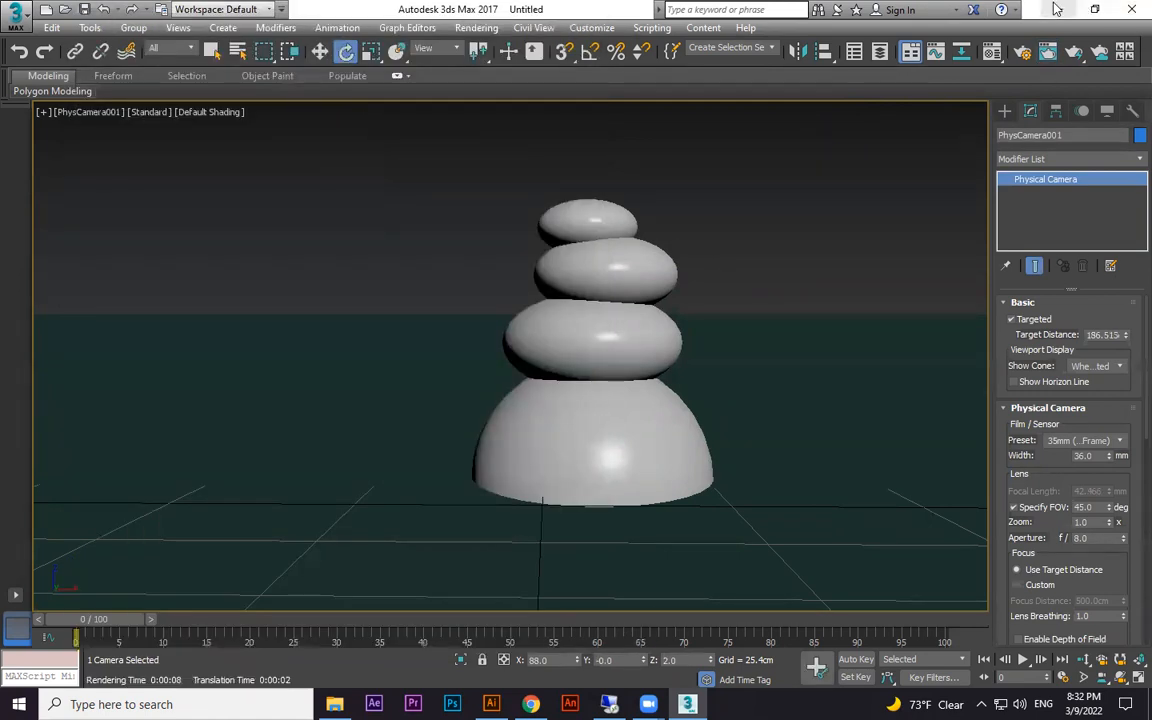
Create a desktop folder named TEST RENDER and place it beside the other desktop icons
click(1058, 9)
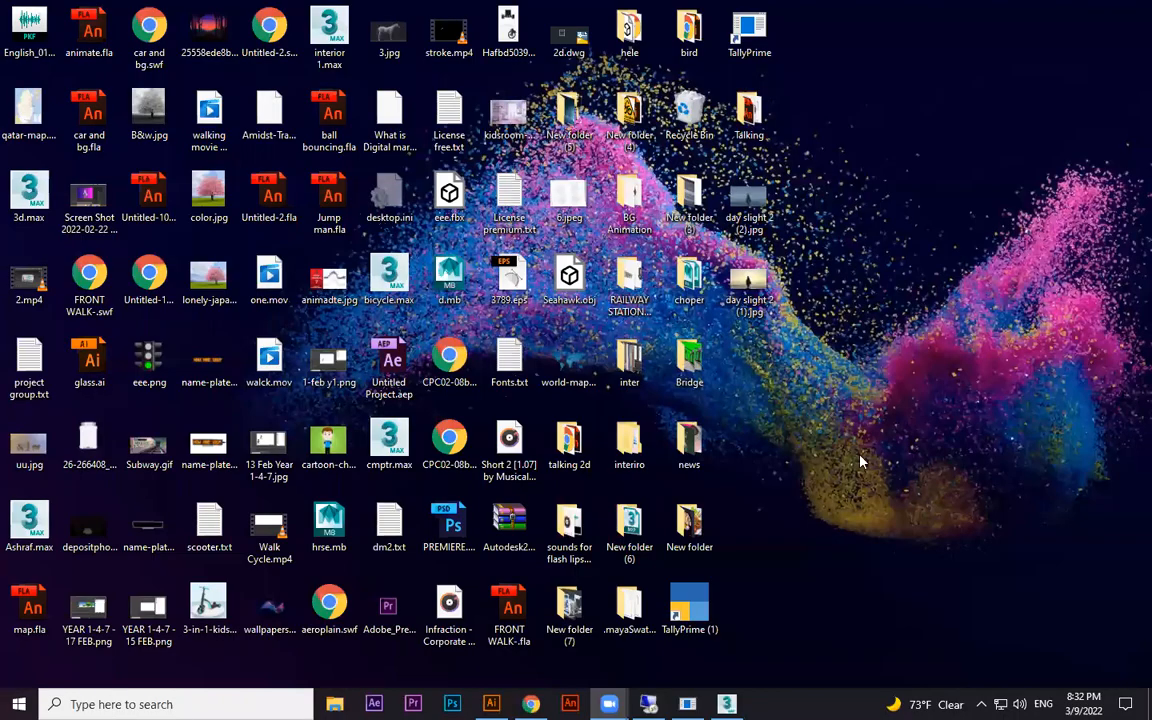
right_click(845, 315)
mouse_move(856, 506)
click(620, 507)
text(R)
key(BackSpace)
text(TEST RENDER)
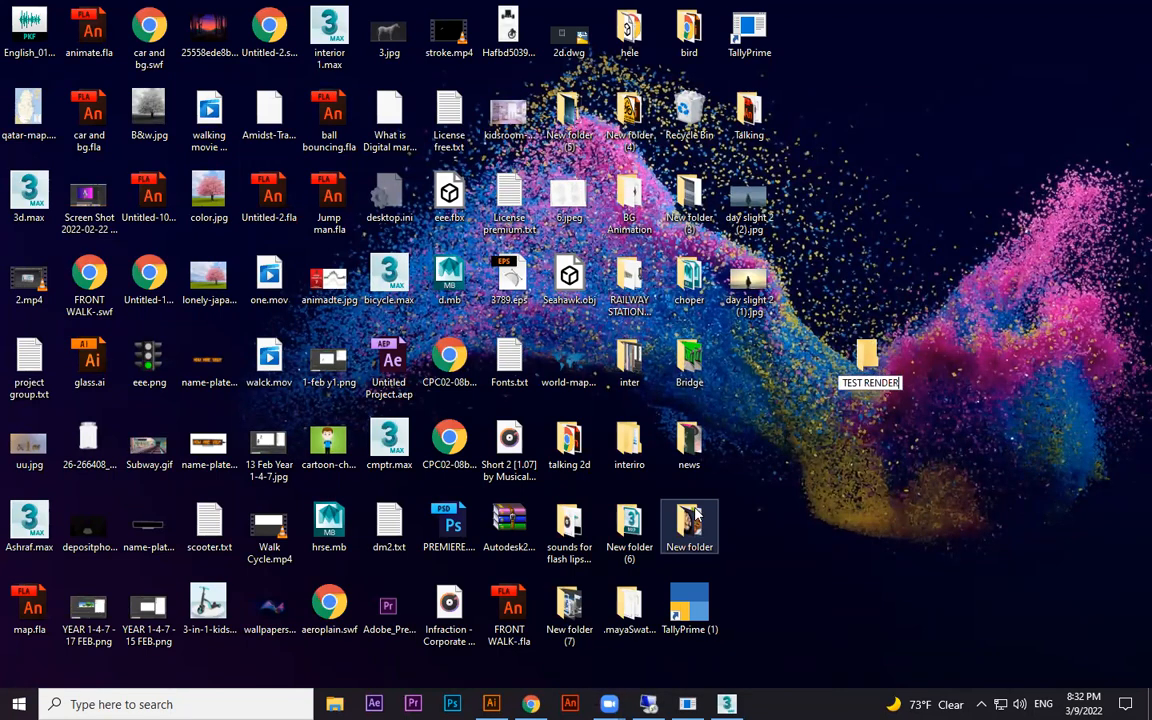
drag(872, 355, 745, 345)
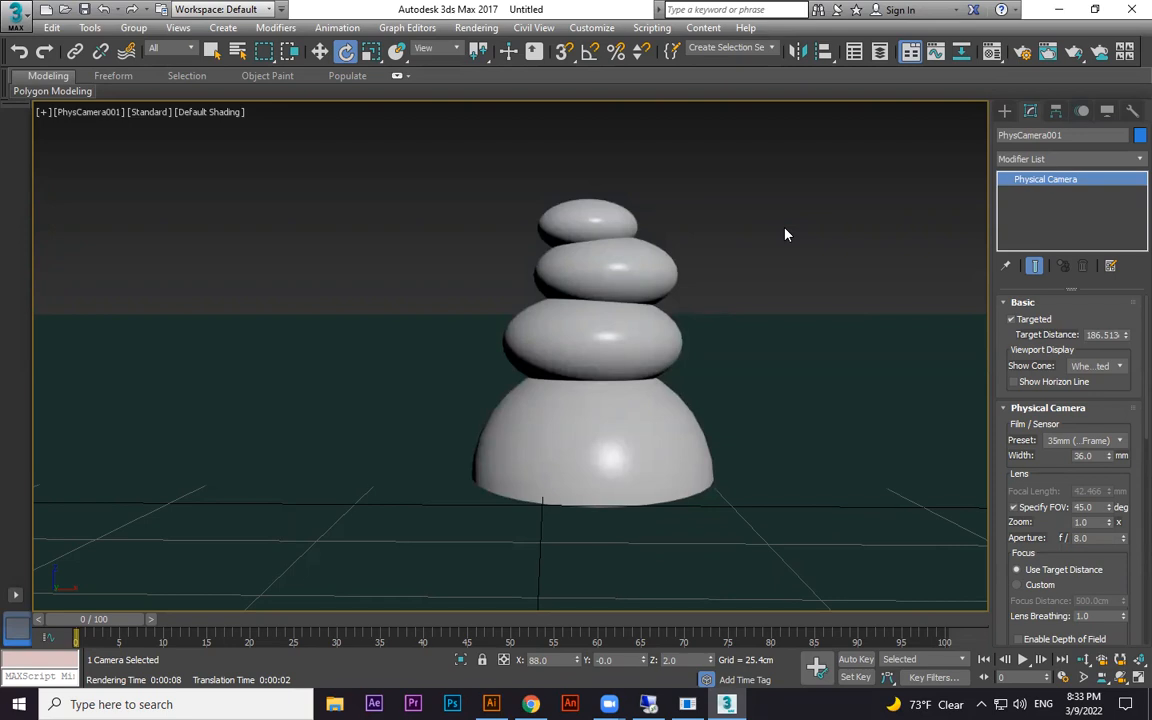
In the perspective view, move the Daylight system along its Y axis to about -16.3 cm
key(p)
scroll(747, 329, down, 6)
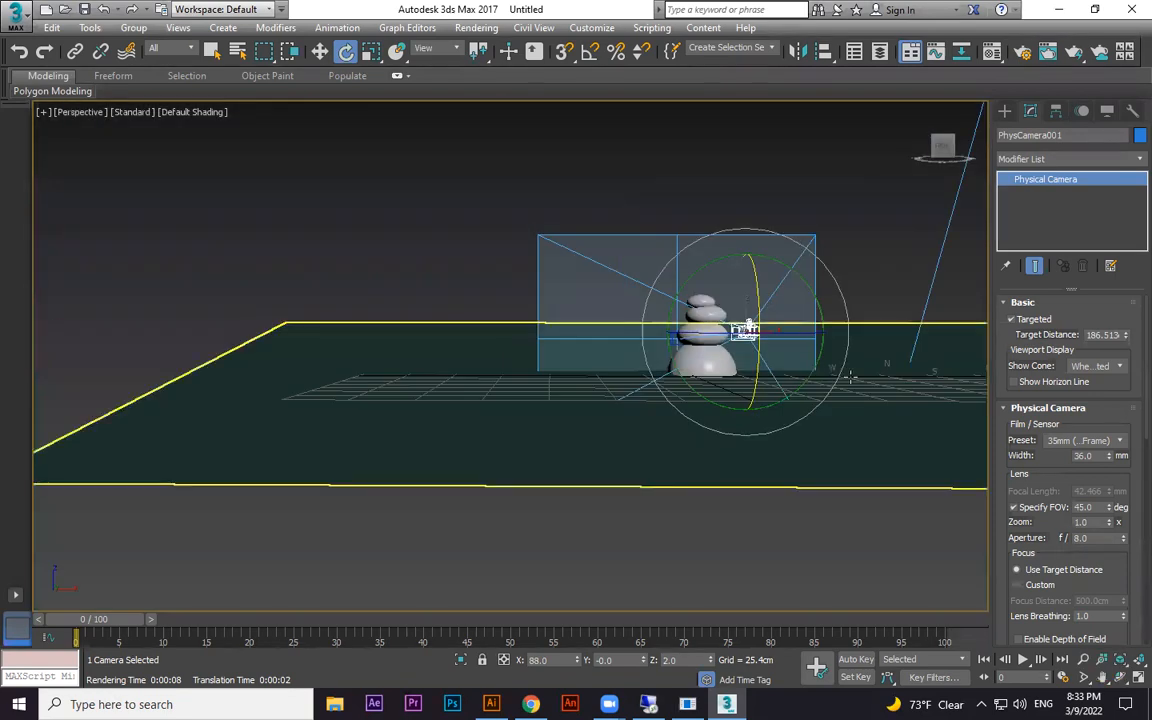
alt+middle_drag(748, 329, 749, 417)
key(w)
drag(545, 365, 659, 340)
right_click(659, 340)
key(c)
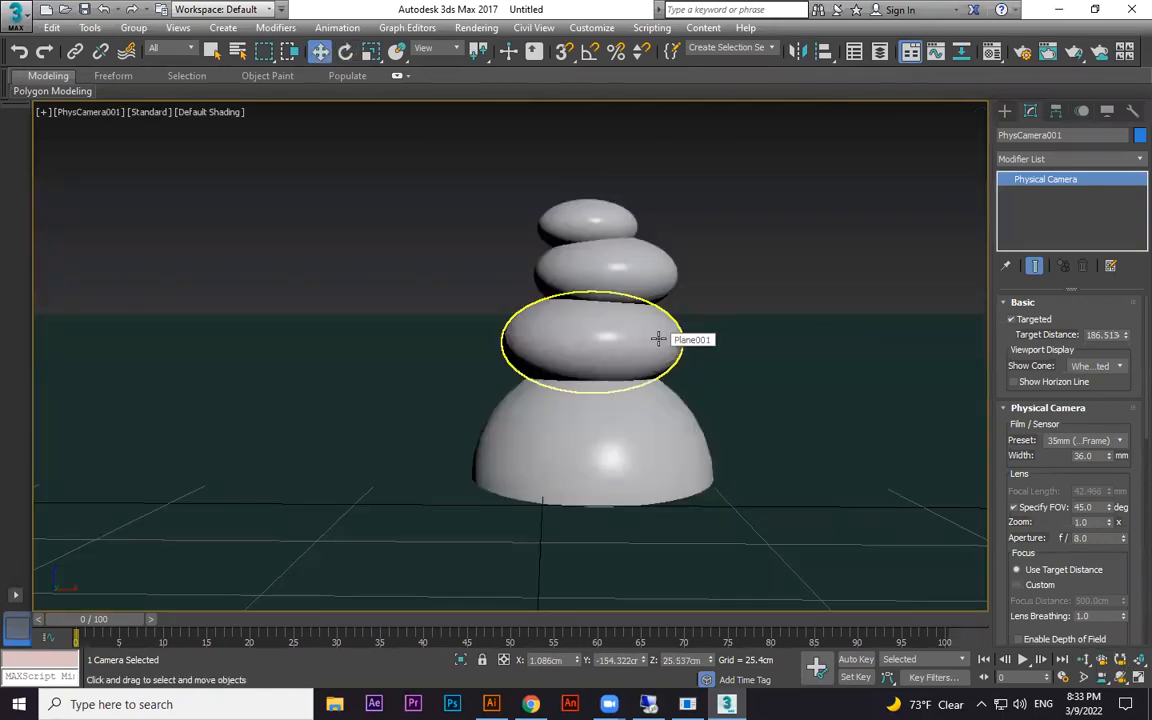
key(p)
scroll(895, 240, down, 6)
click(901, 205)
alt+middle_drag(884, 250, 968, 280)
drag(819, 258, 792, 257)
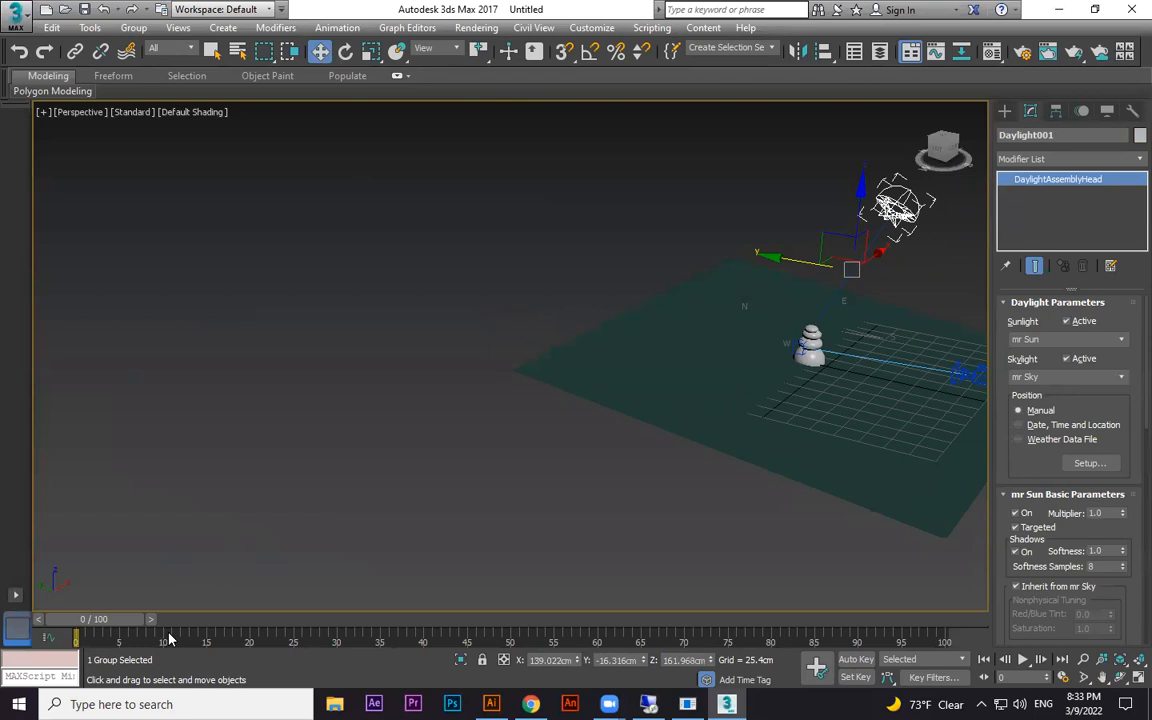
With Auto Key on at frame 100, animate the daylight down behind the stones to about Y 282 cm, Z -10 cm
click(865, 662)
drag(128, 624, 1004, 643)
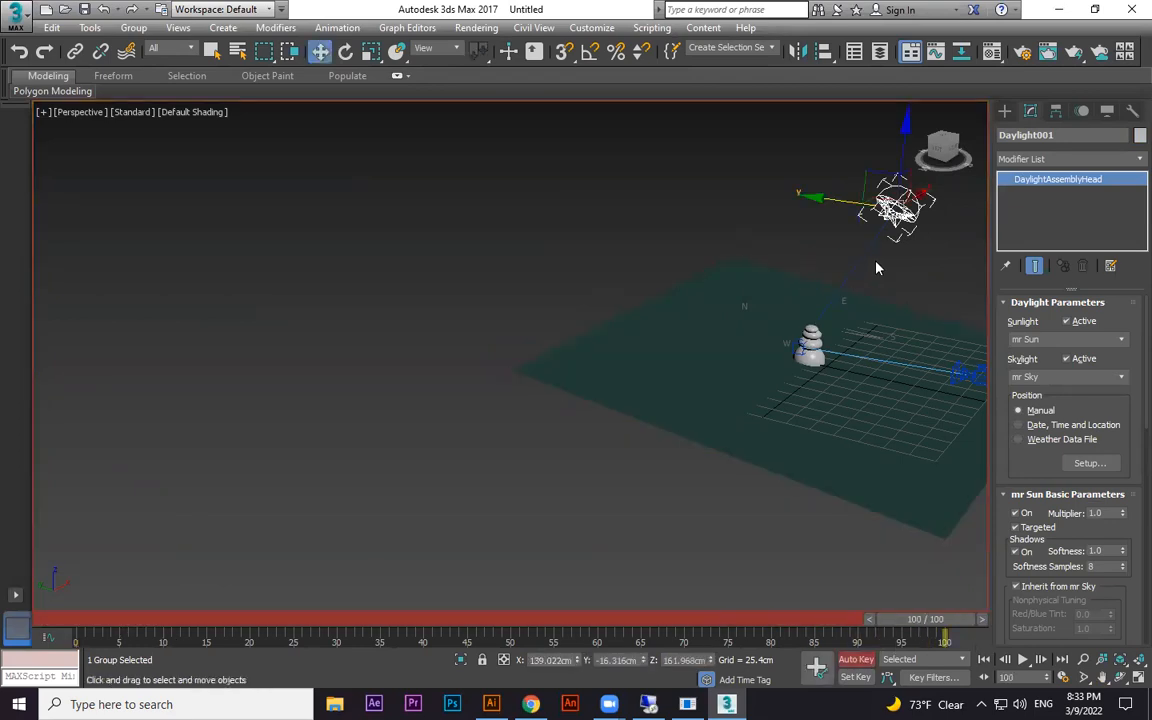
drag(843, 204, 644, 246)
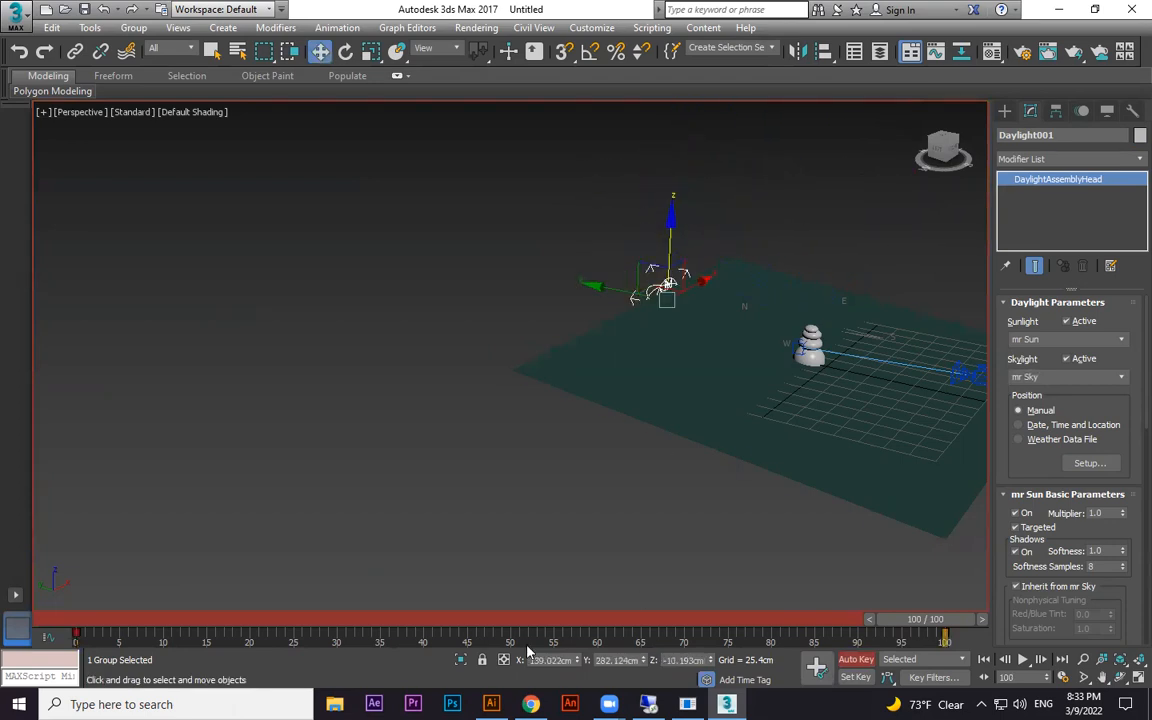
Test-render the camera view at frame 3 of the daylight animation and close the rendered frame
key(c)
drag(916, 621, 111, 626)
key(shift+q)
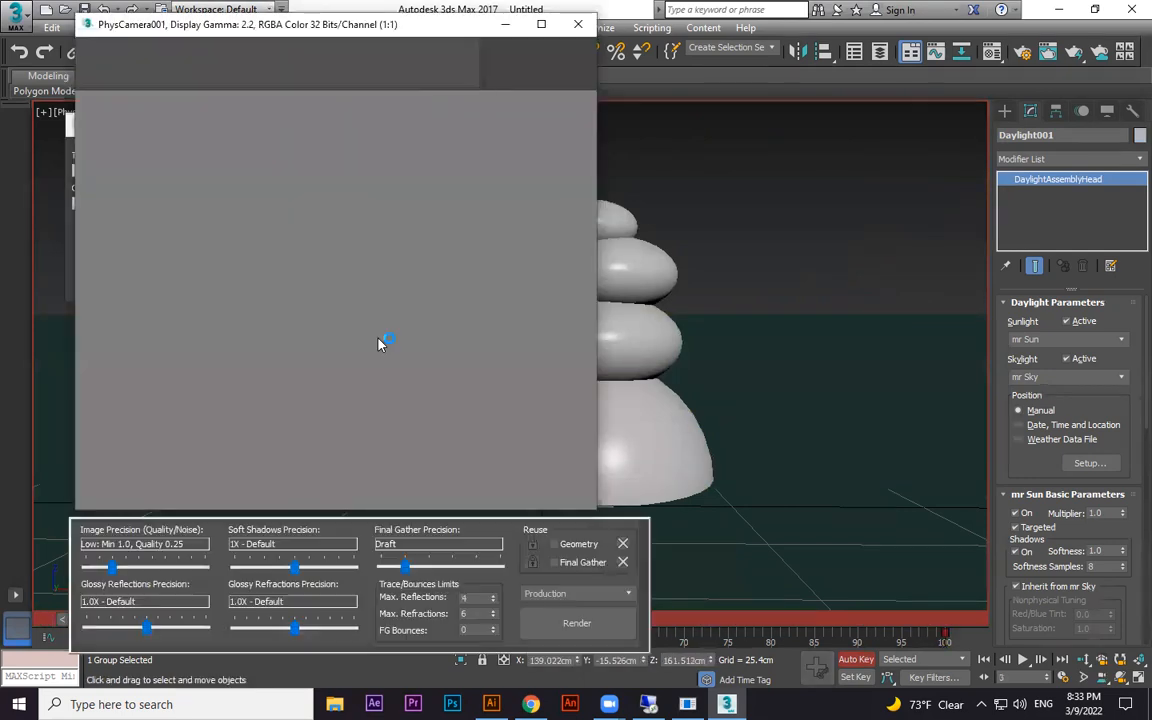
click(578, 24)
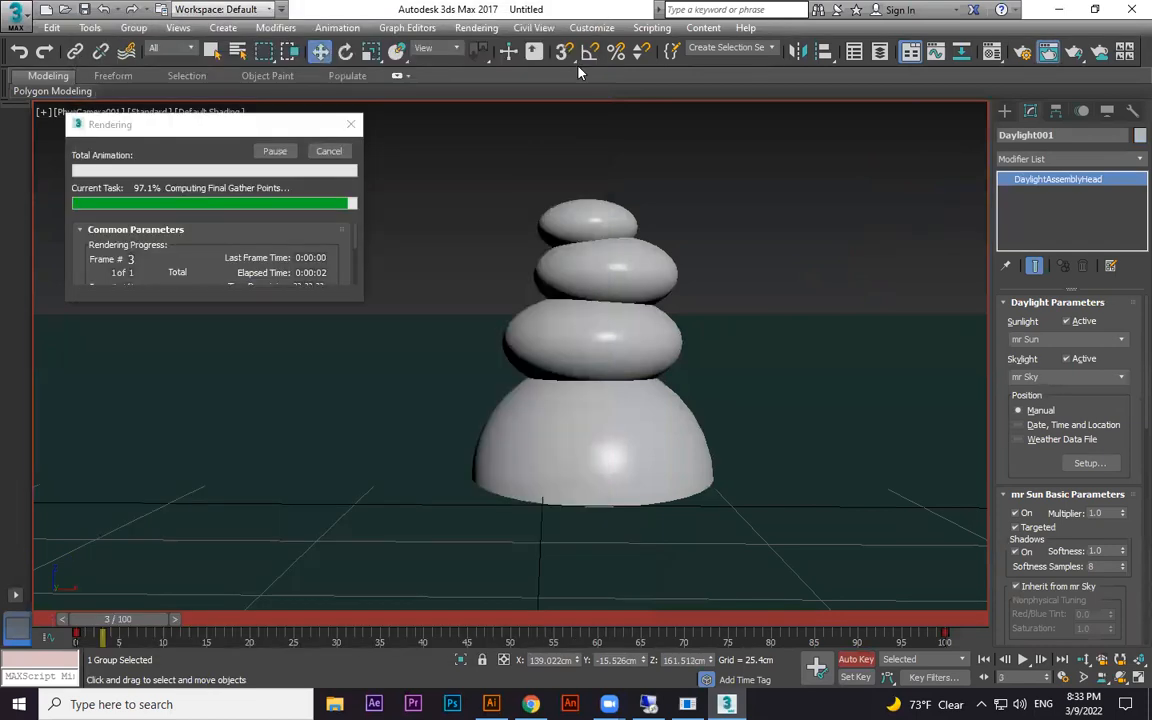
Test-render the camera view at frame 40 and close the rendered frame
drag(140, 627, 422, 627)
key(shift+q)
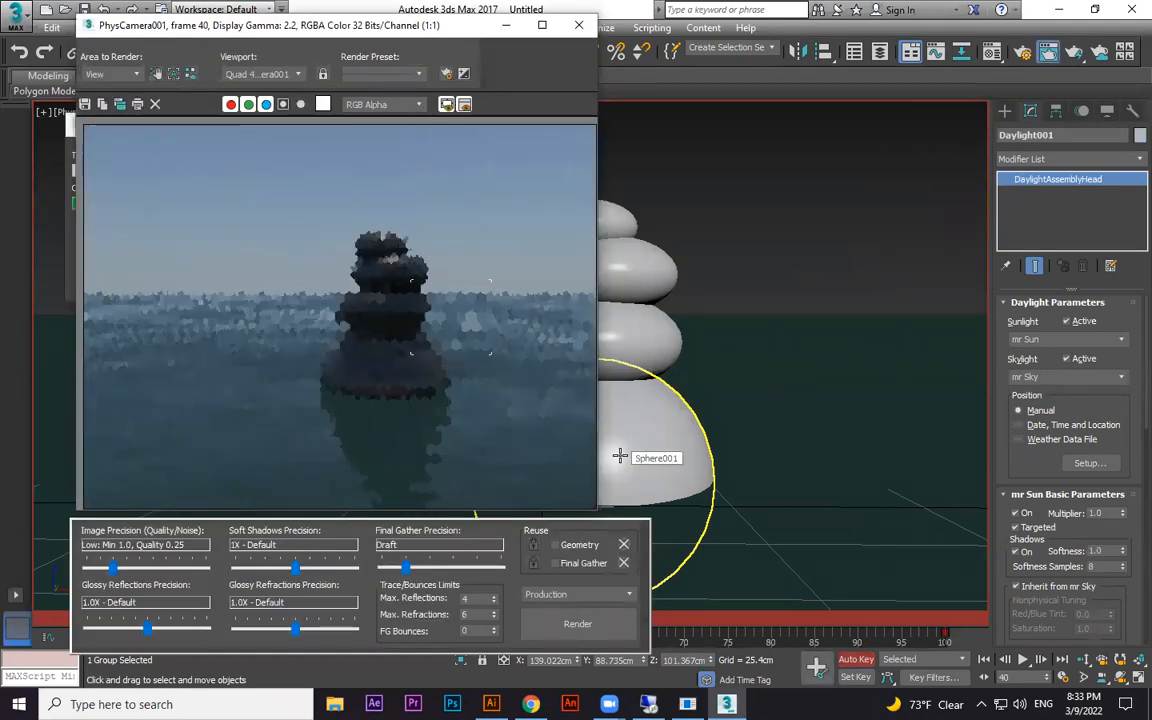
click(579, 25)
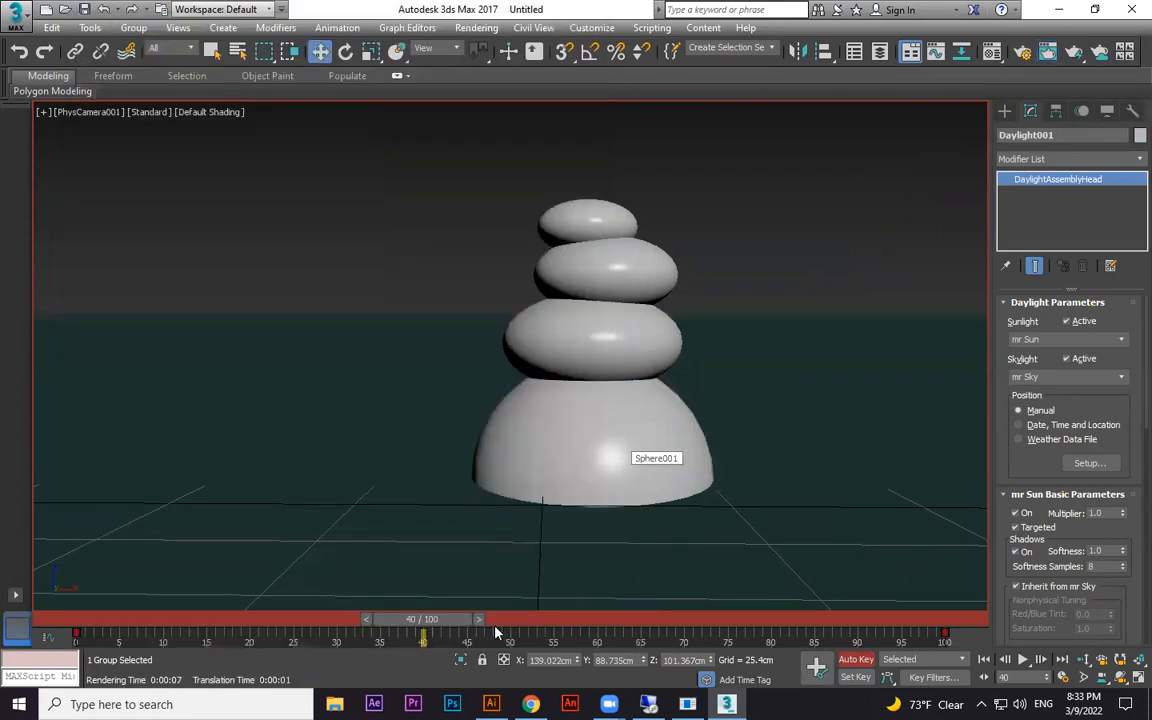
Test-render the camera view at frame 70 and close the rendered frame
drag(472, 619, 720, 620)
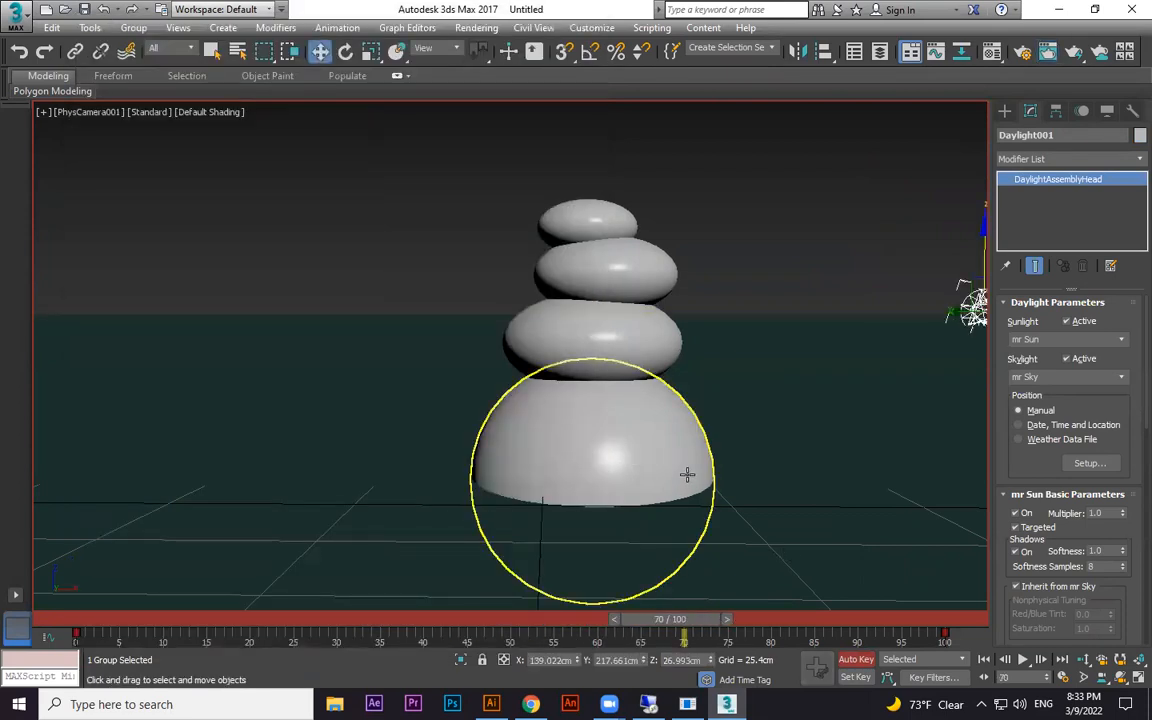
key(shift+q)
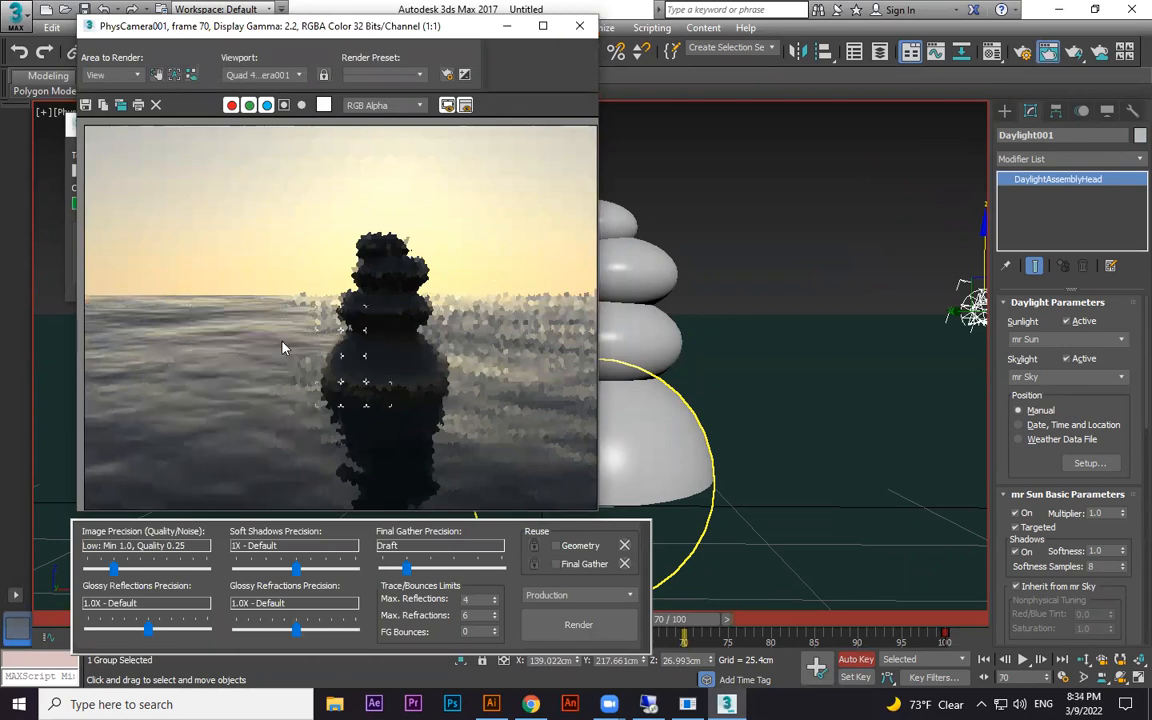
click(579, 26)
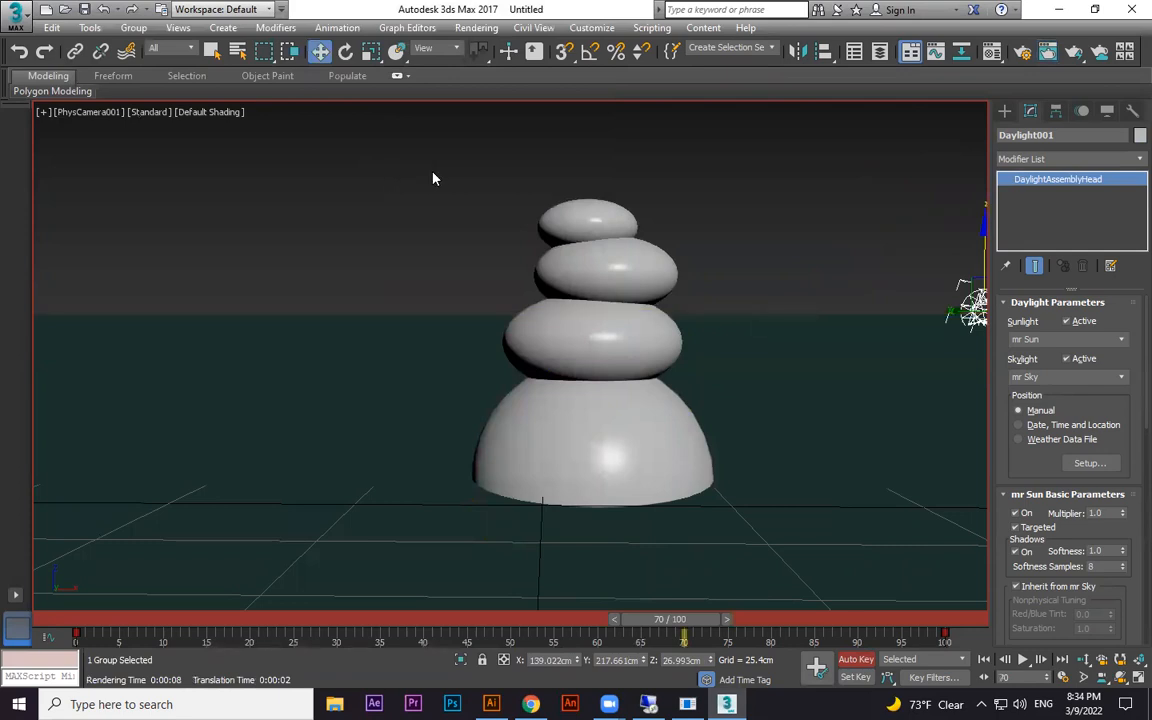
In the render setup, set the time output to the frame range 0 to 100
key(F10)
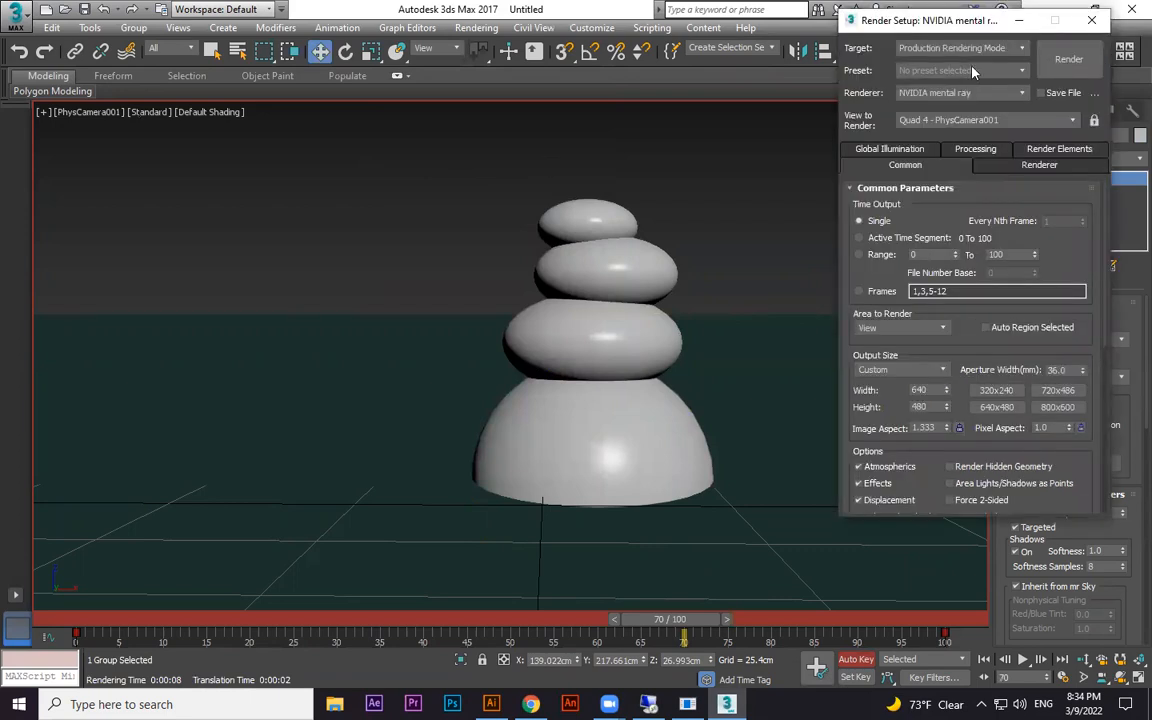
drag(972, 20, 812, 27)
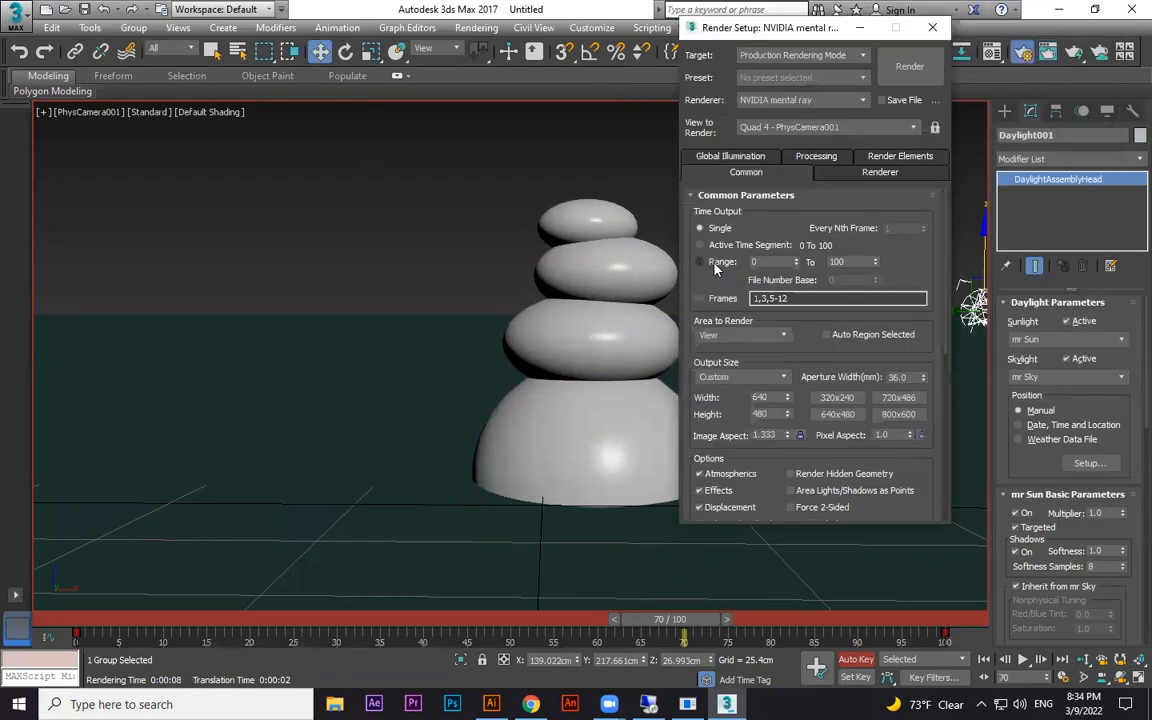
click(716, 263)
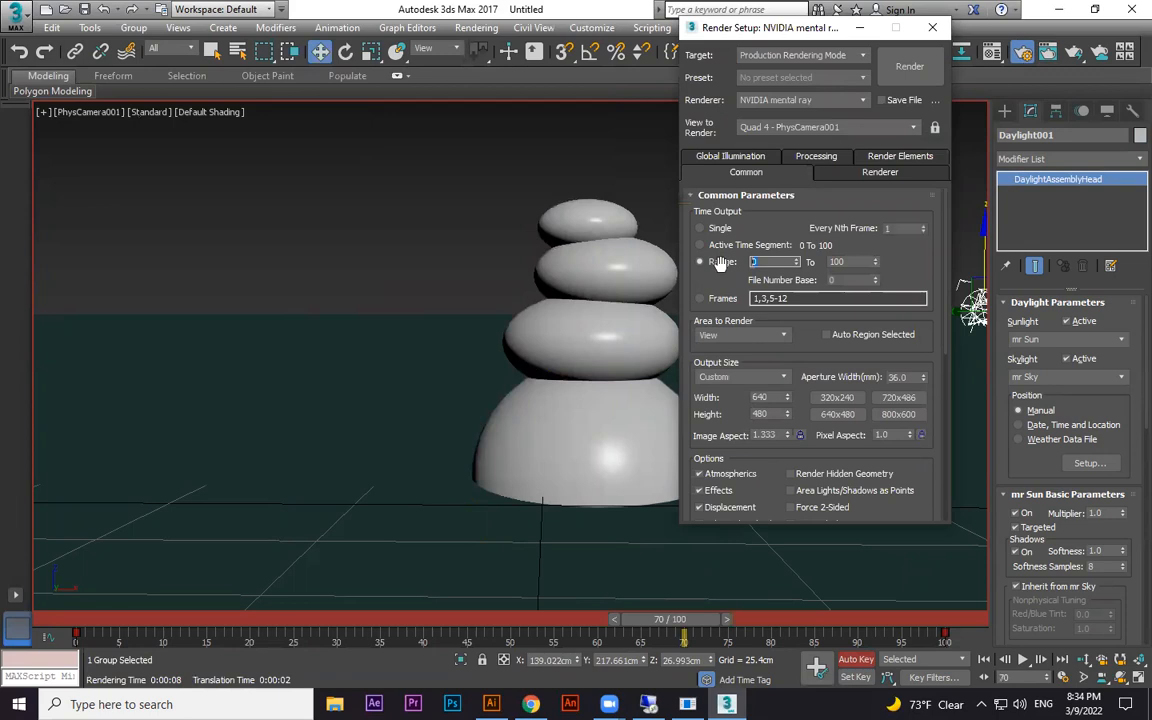
key(Tab)
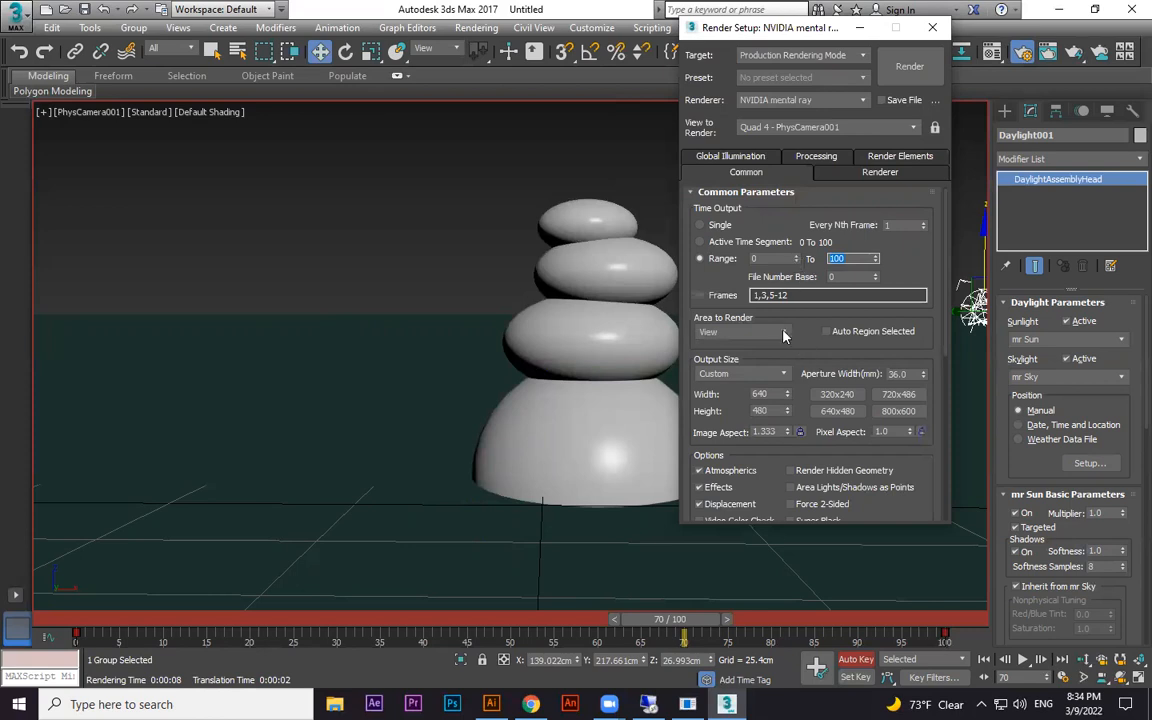
Set the render output size to the HDTV (video) preset at 480x270
scroll(786, 300, down, 3)
click(785, 297)
click(735, 498)
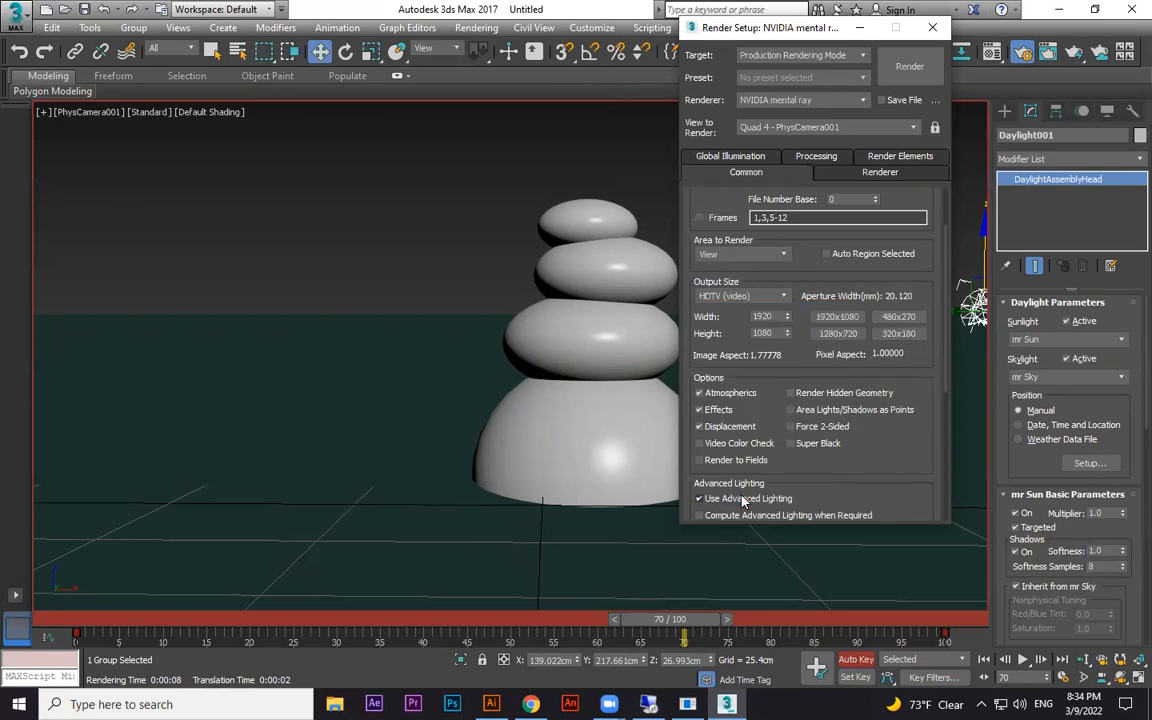
click(898, 317)
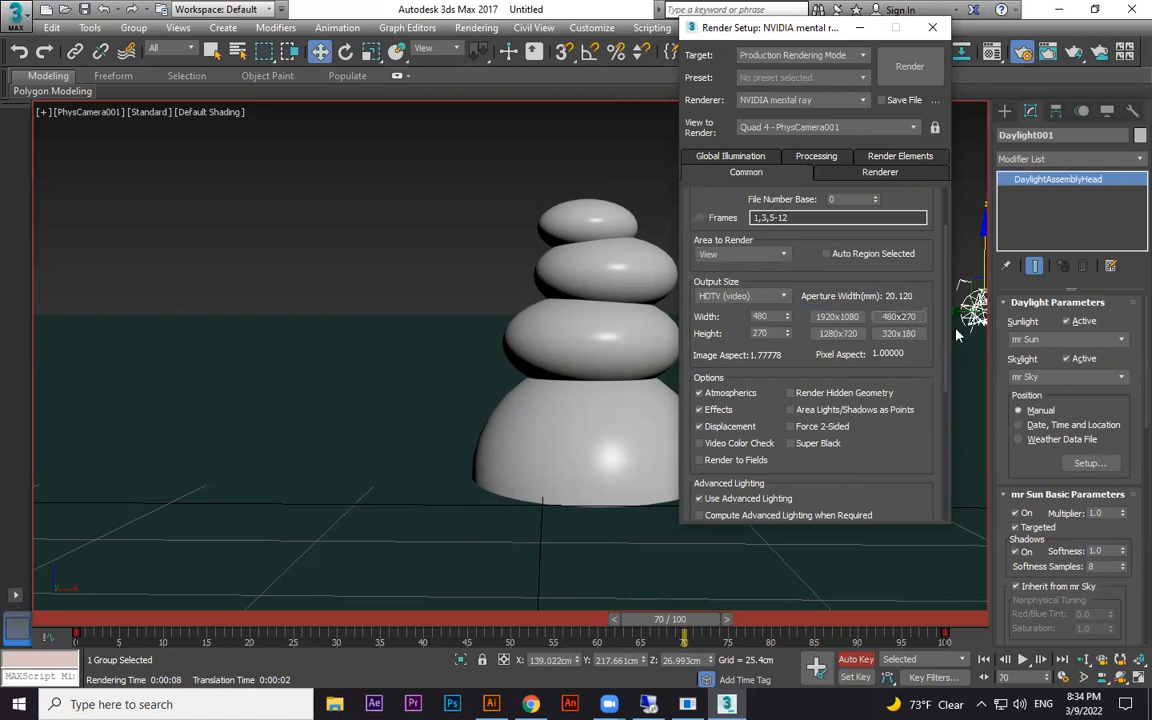
Open the render output file settings and choose the TEST RENDER folder as the save location
drag(905, 418, 914, 238)
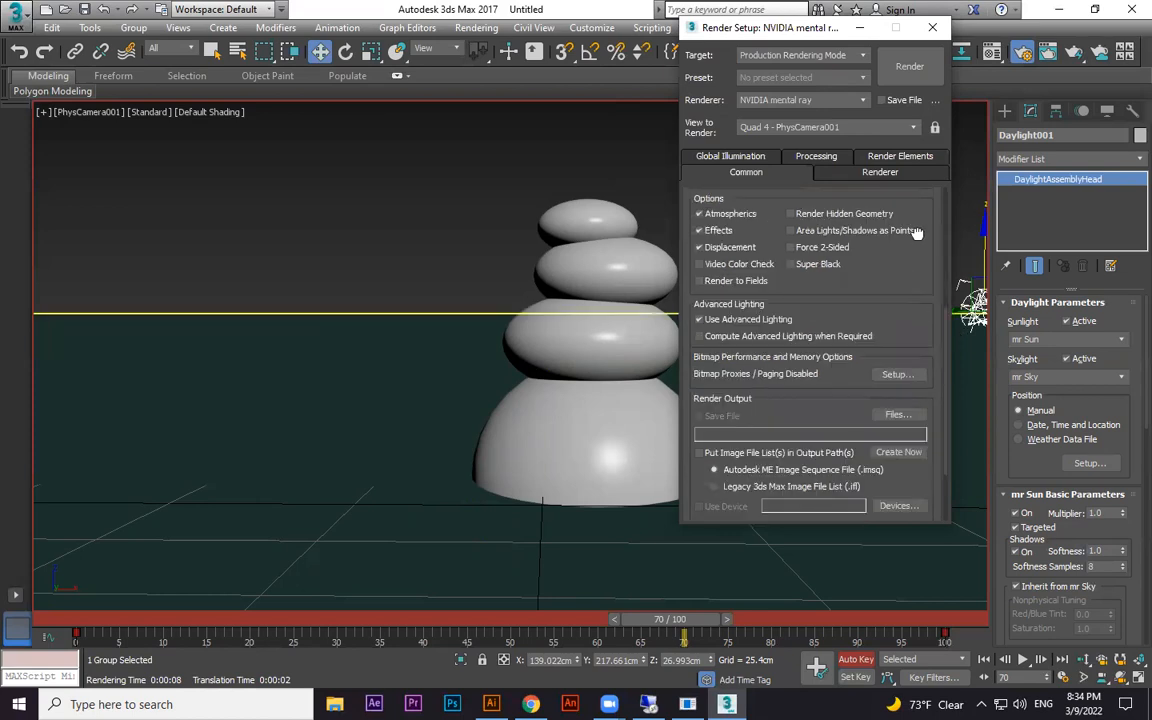
scroll(825, 210, down, 1)
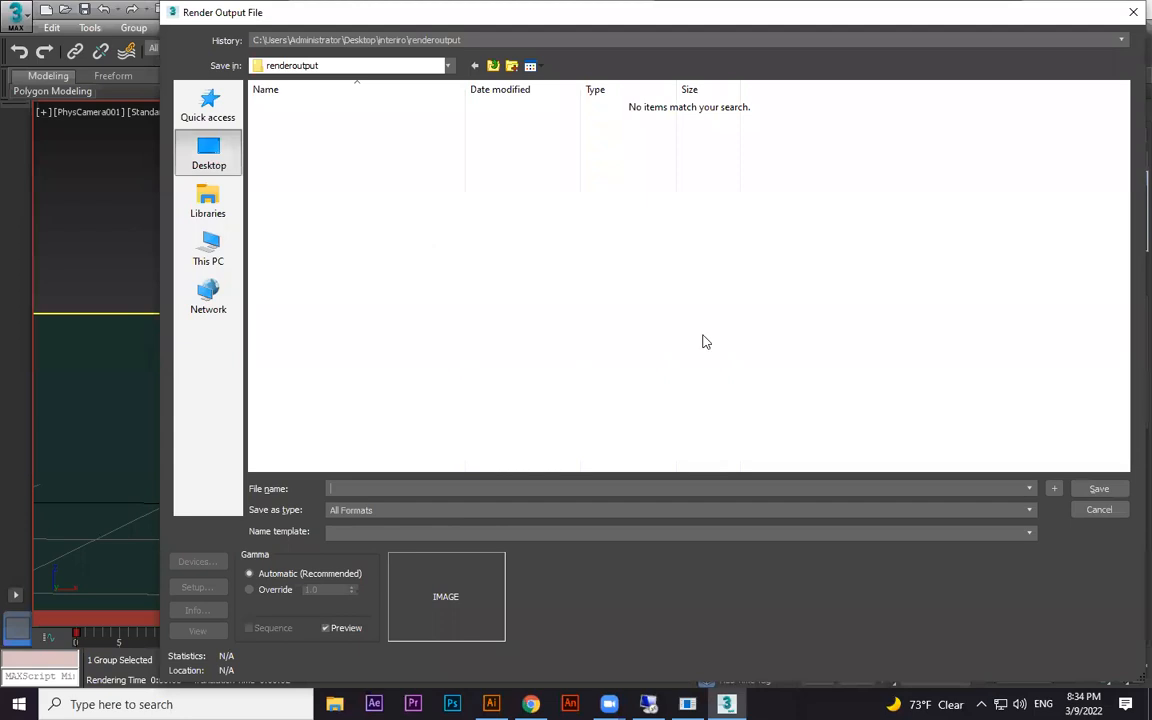
drag(1123, 233, 1124, 418)
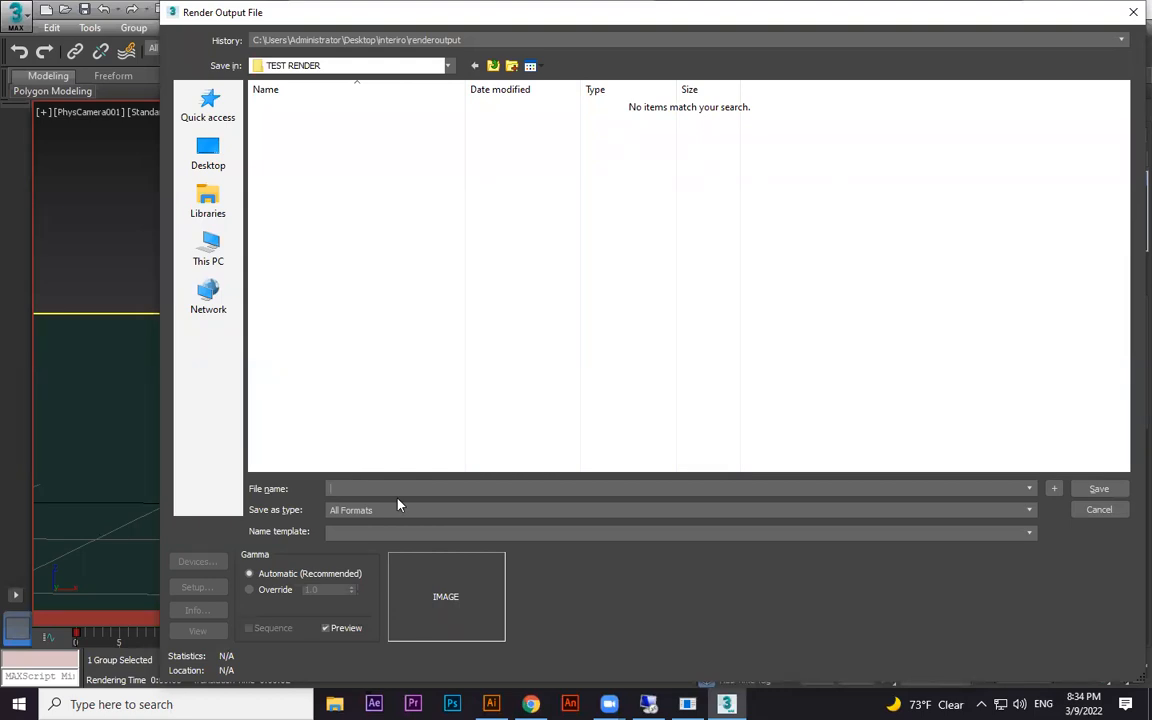
Name the render output file DAYLIGH in the TEST RENDER folder
text(5)
text(DAYL)
text(IGHT)
text(54)
text(TW)
text(O)
key(BackSpace)
key(BackSpace)
key(BackSpace)
key(BackSpace)
Set the render output file's type to JPEG
click(420, 510)
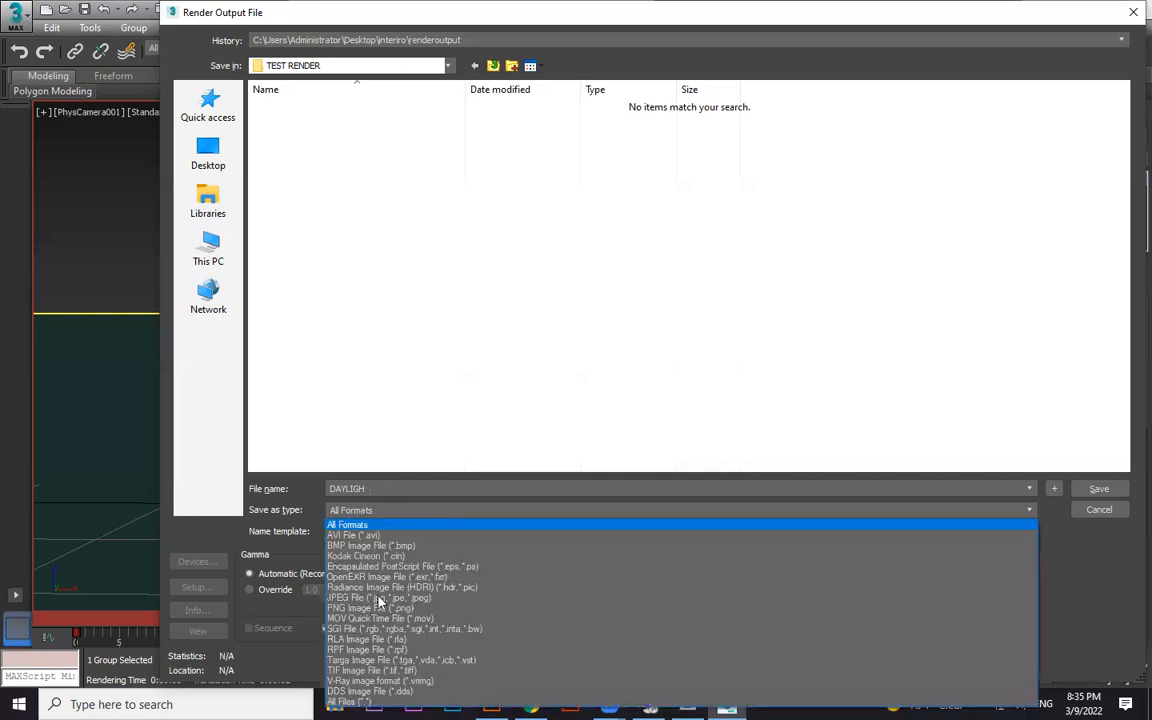
click(405, 597)
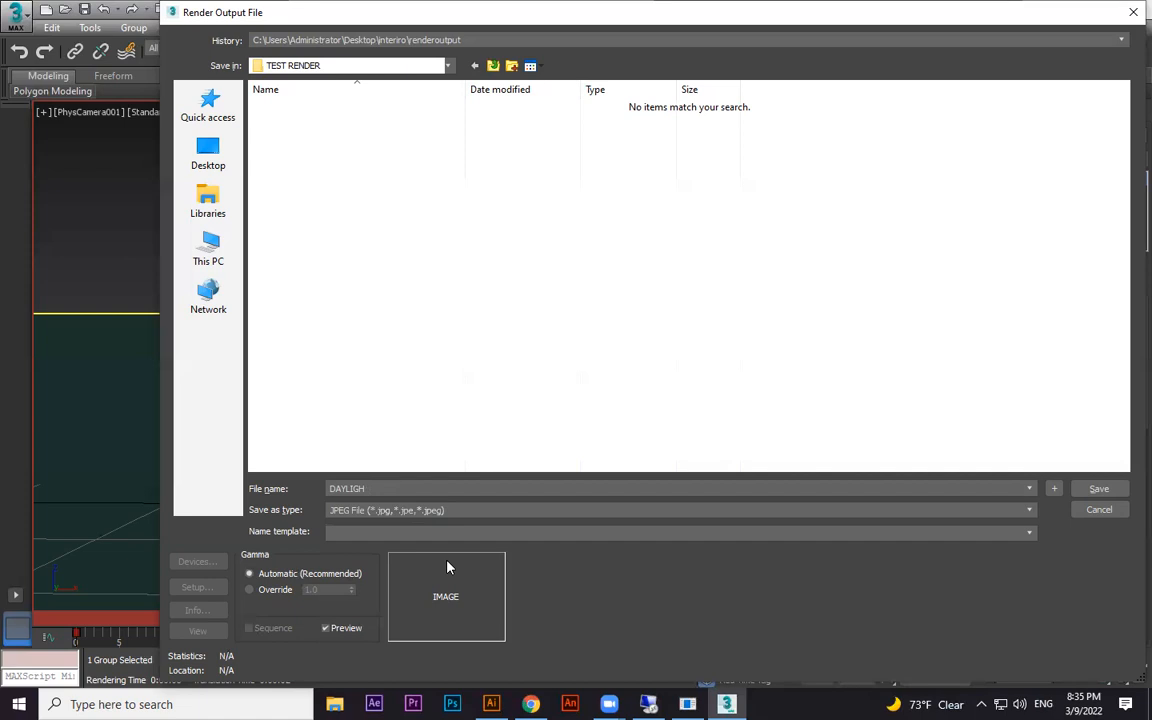
click(357, 514)
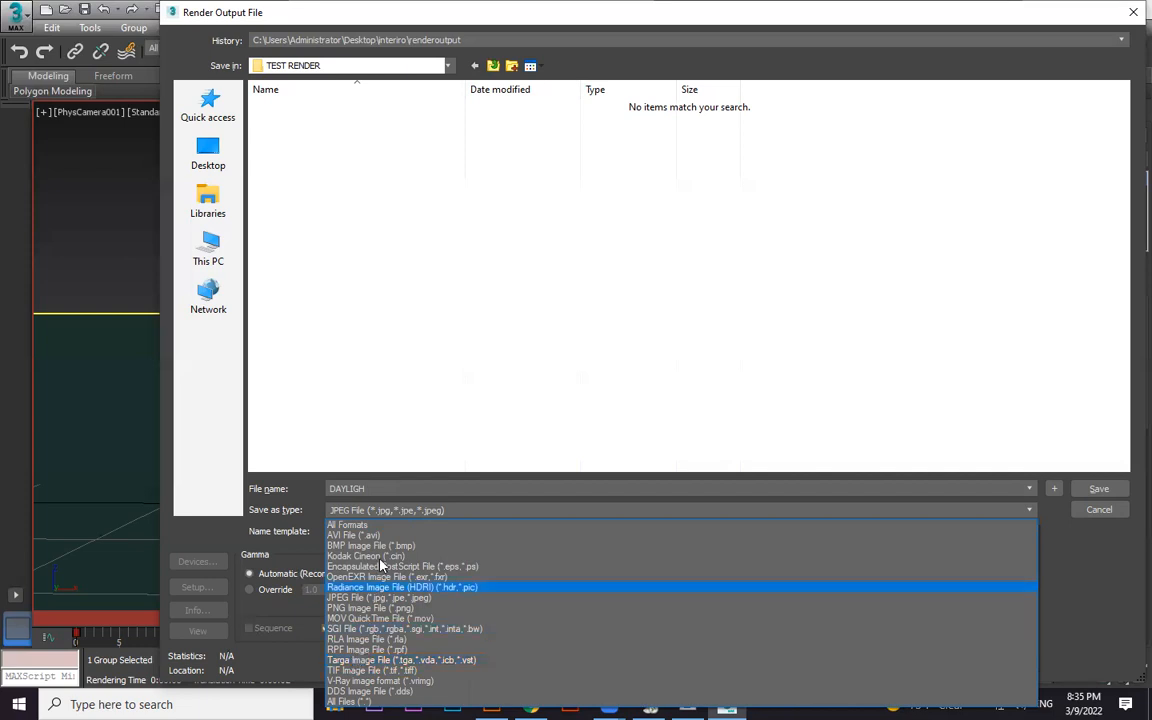
click(362, 599)
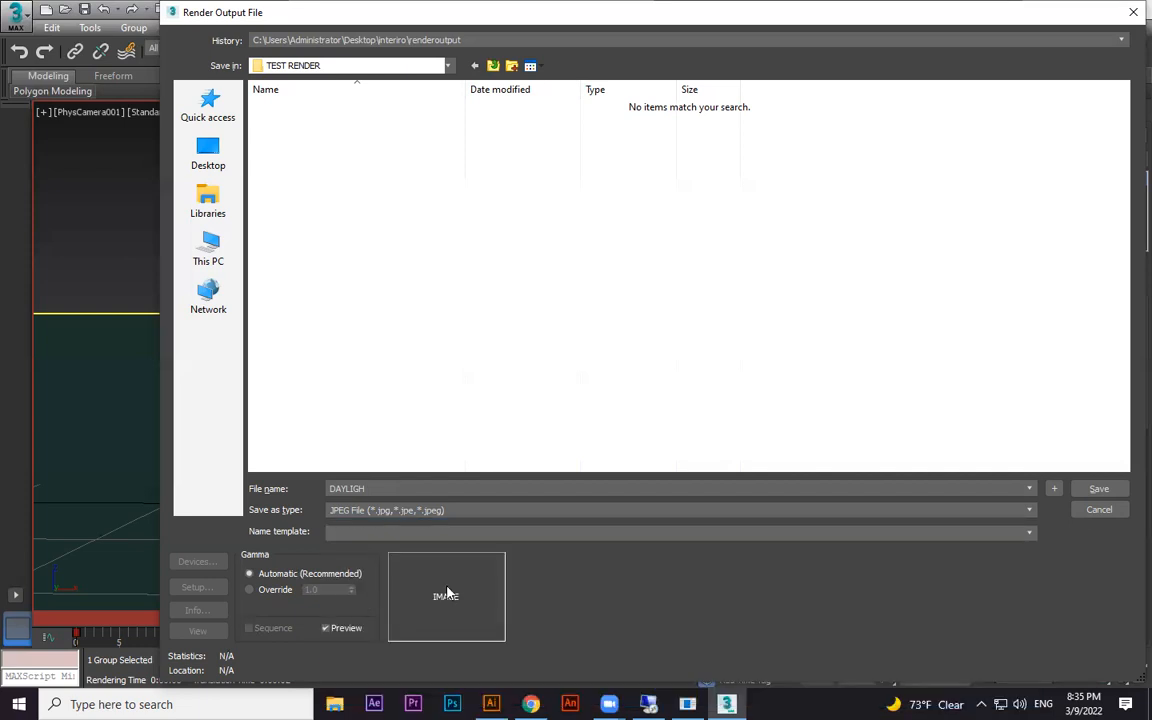
Save the output file definition, accept the JPEG settings and start rendering the camera view's frame sequence
click(1098, 489)
click(606, 439)
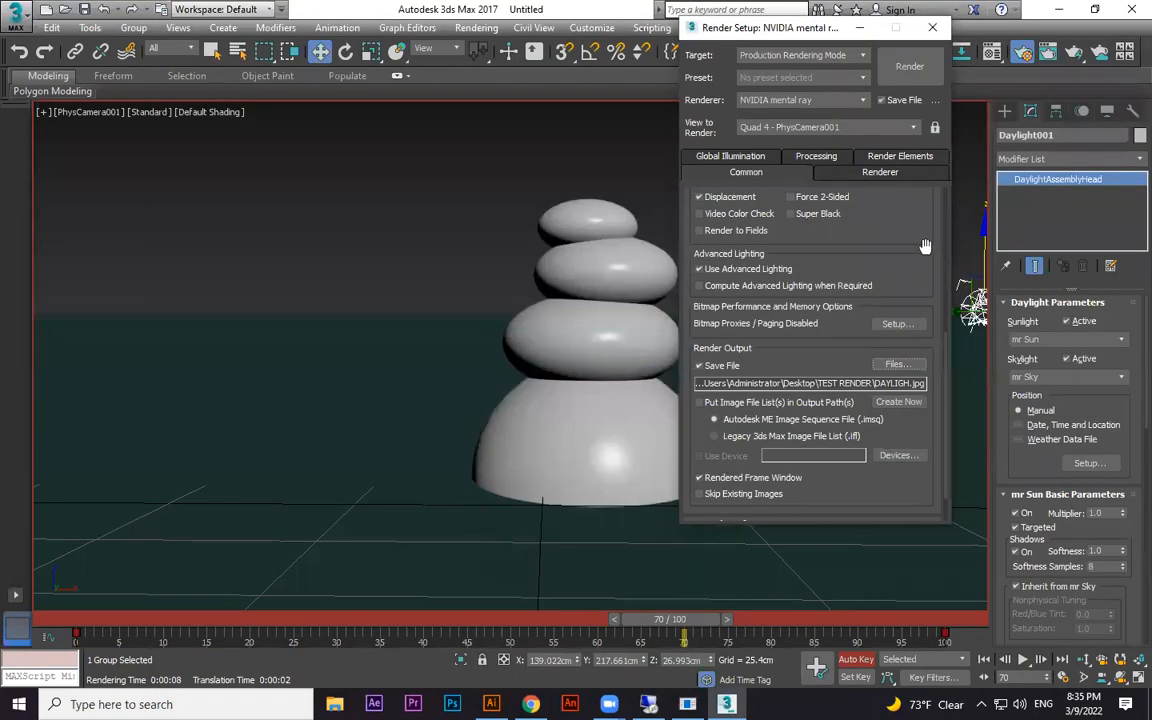
drag(892, 228, 886, 555)
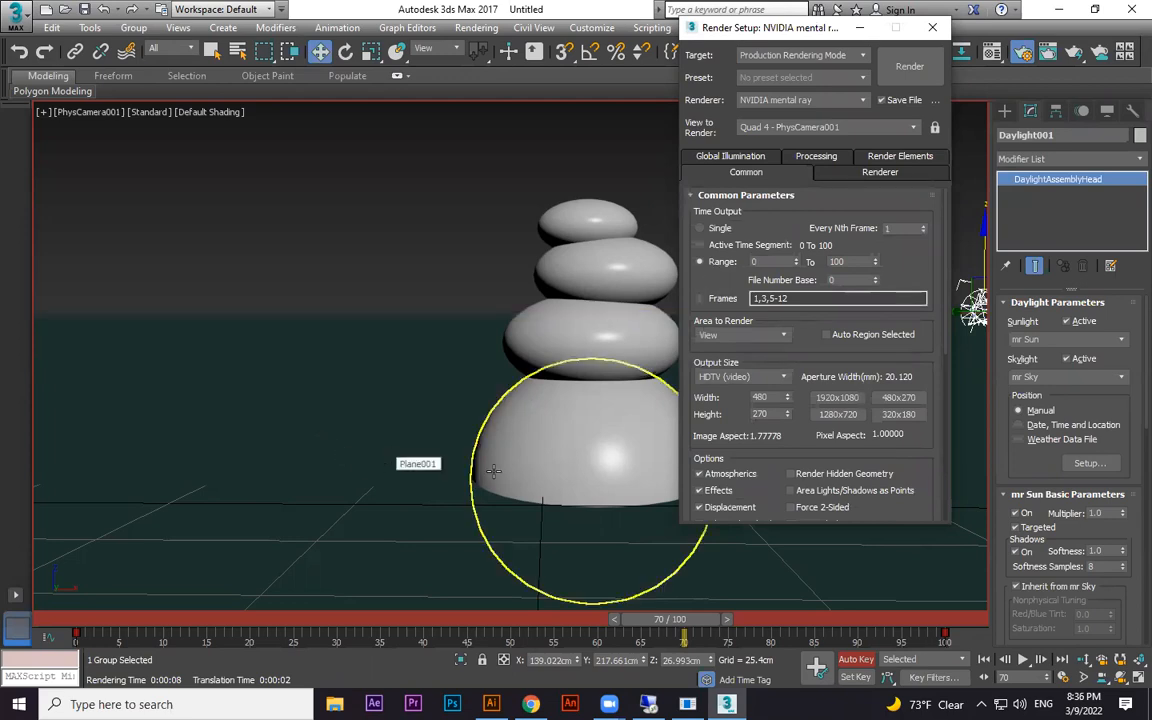
click(909, 67)
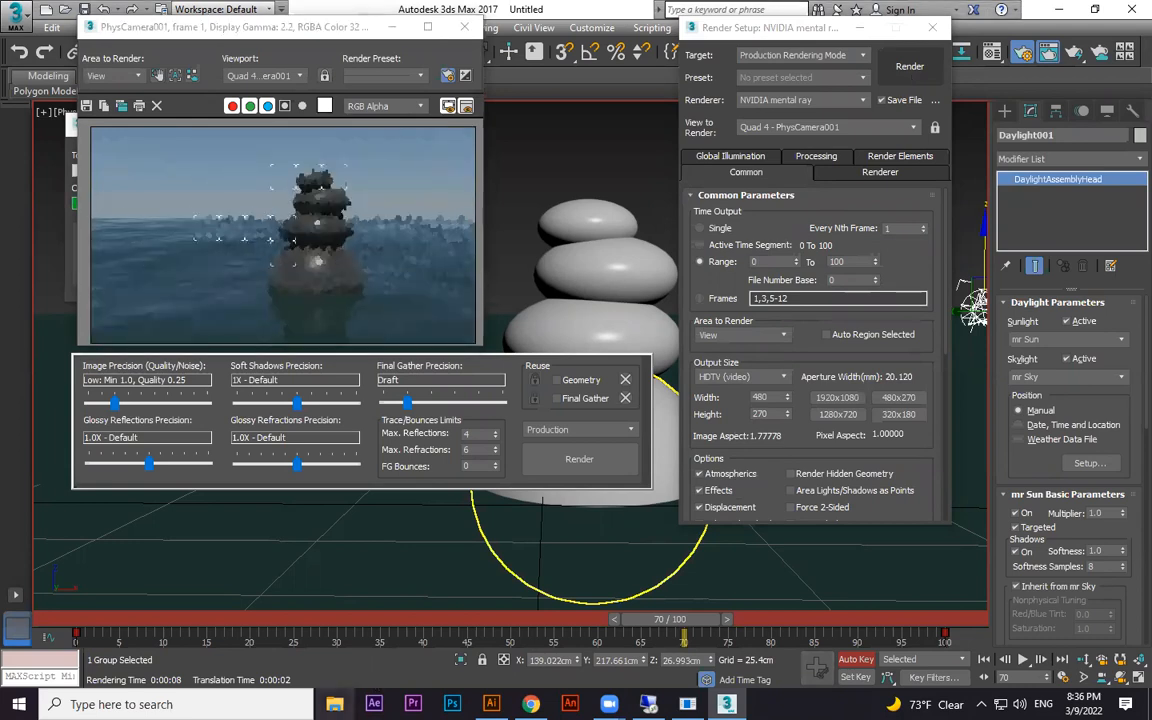
Switch to File Explorer, open the TEST RENDER folder on the Desktop and refresh its contents
click(335, 704)
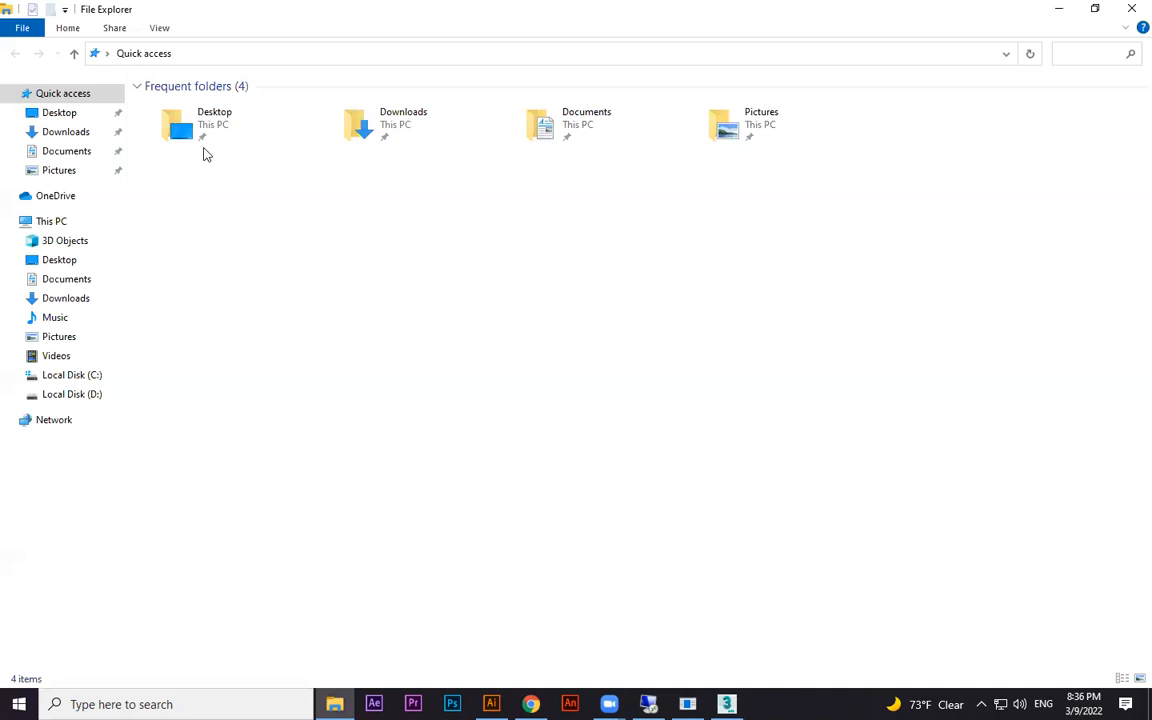
double_click(212, 124)
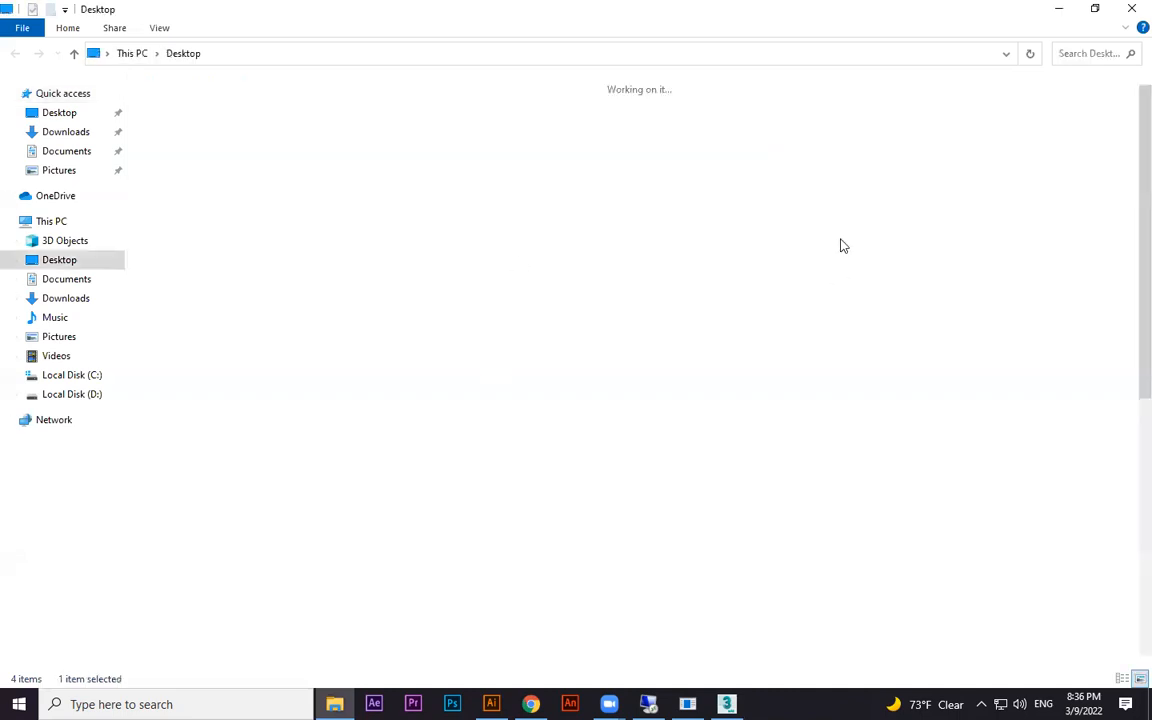
double_click(904, 215)
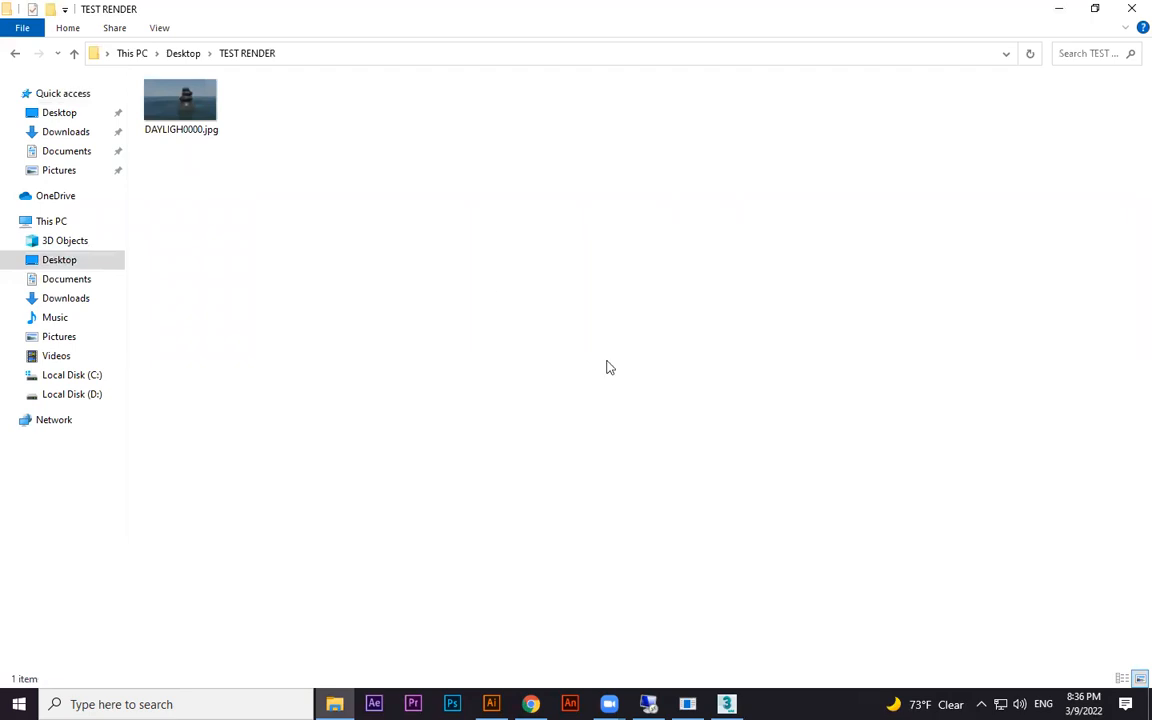
right_click(488, 283)
click(570, 345)
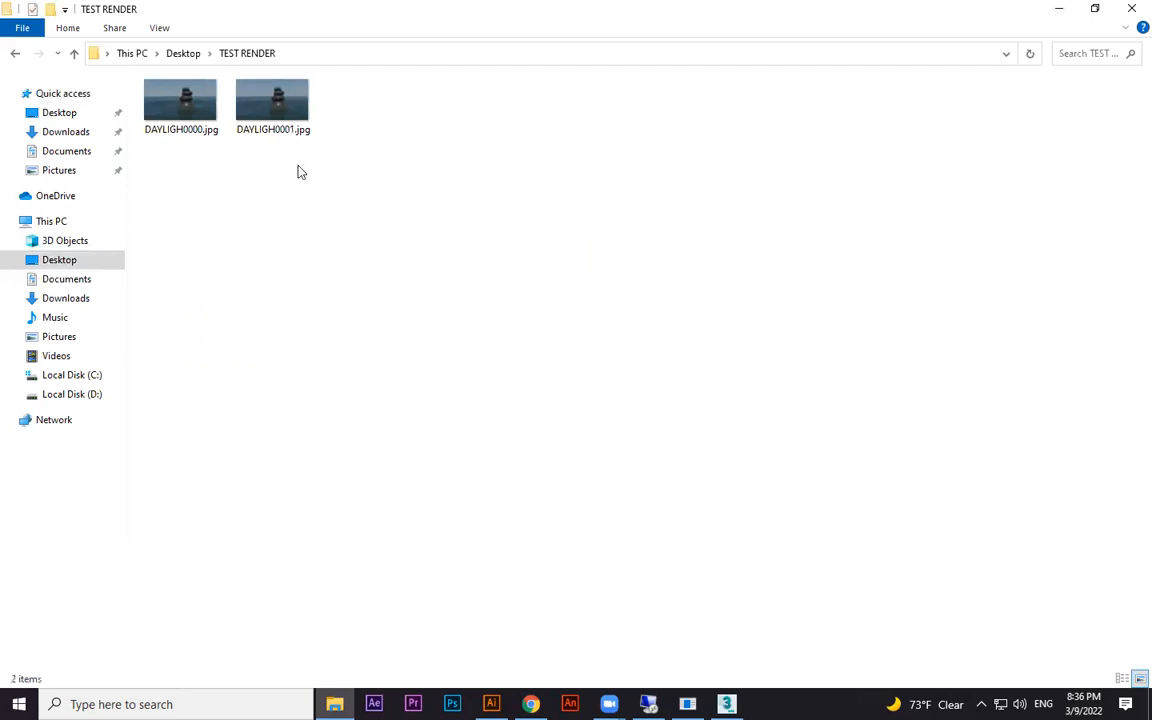
View the rendered frames DAYLIGH0000.jpg and DAYLIGH0001.jpg, refreshing the folder between them, and close the viewer
double_click(198, 115)
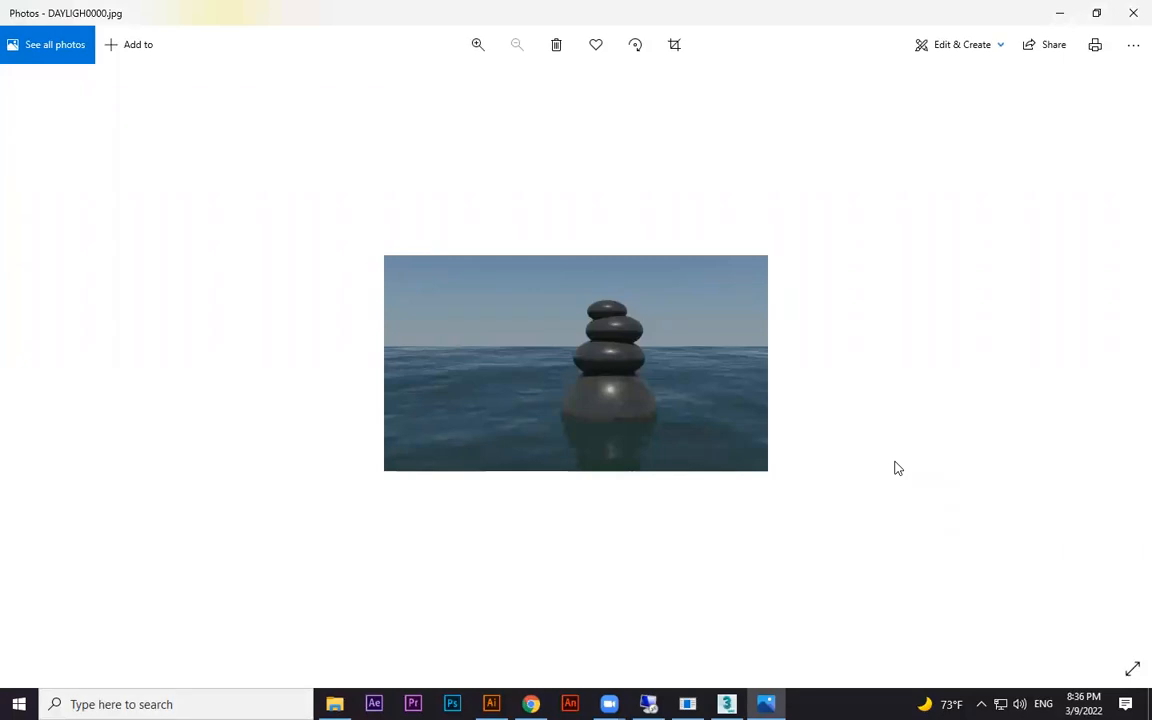
click(1131, 13)
right_click(450, 259)
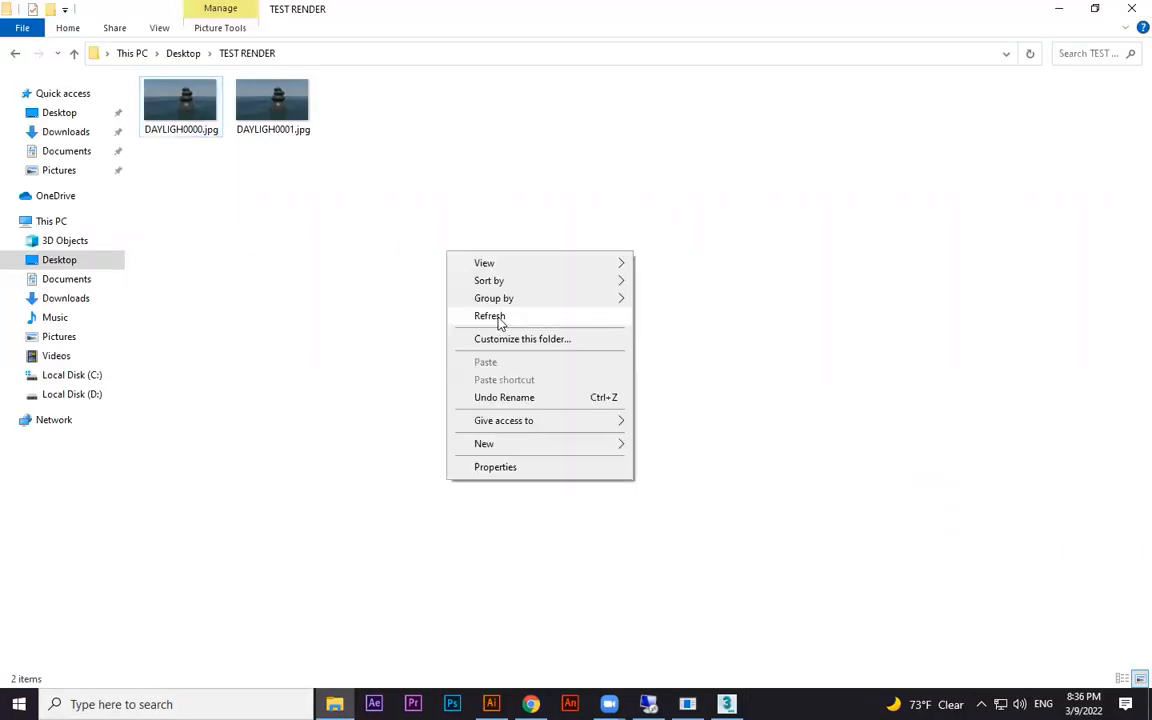
click(499, 318)
click(280, 92)
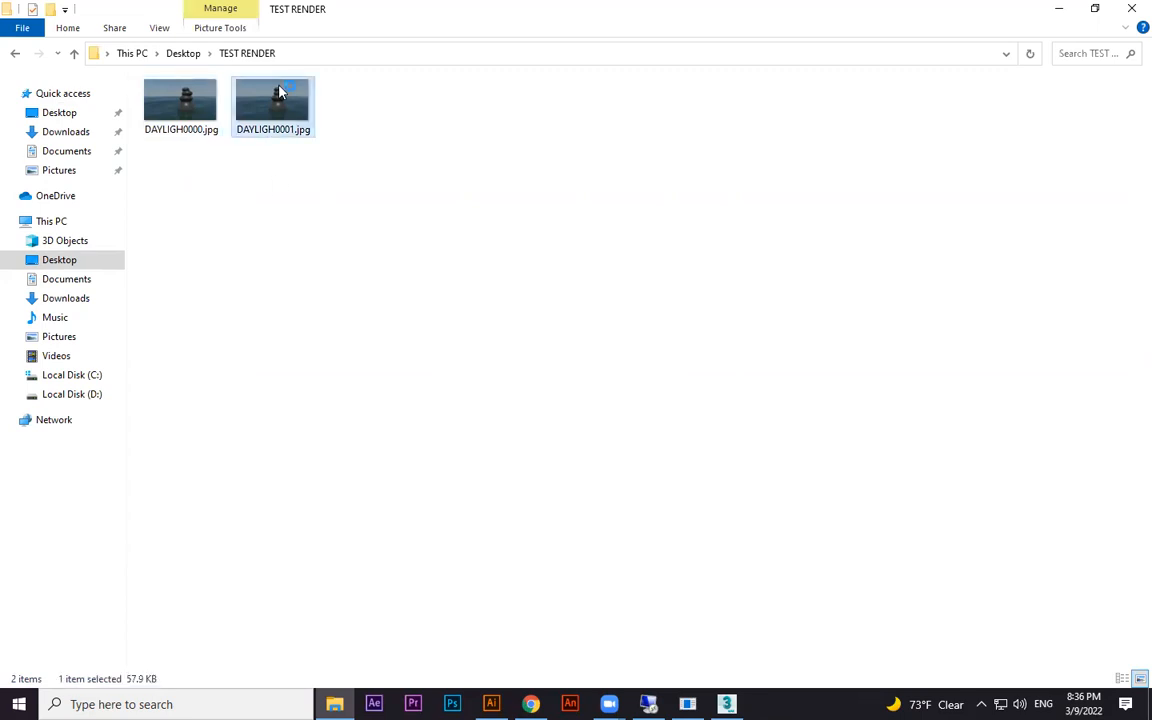
double_click(280, 92)
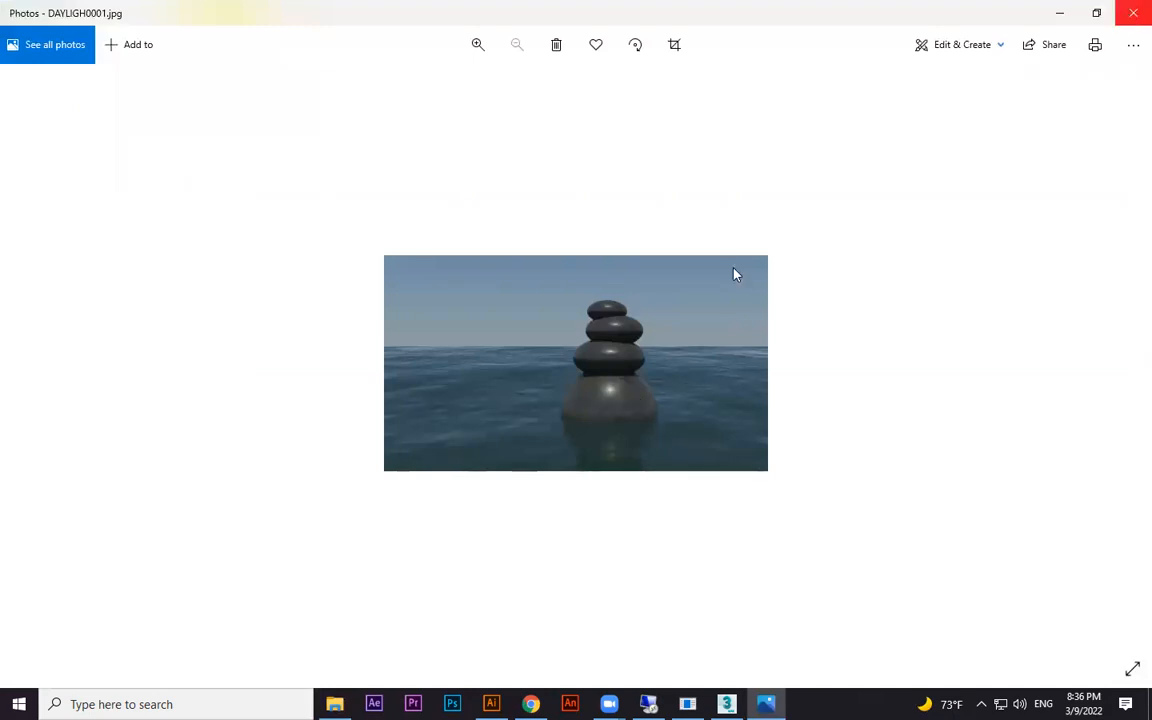
key(alt+F4)
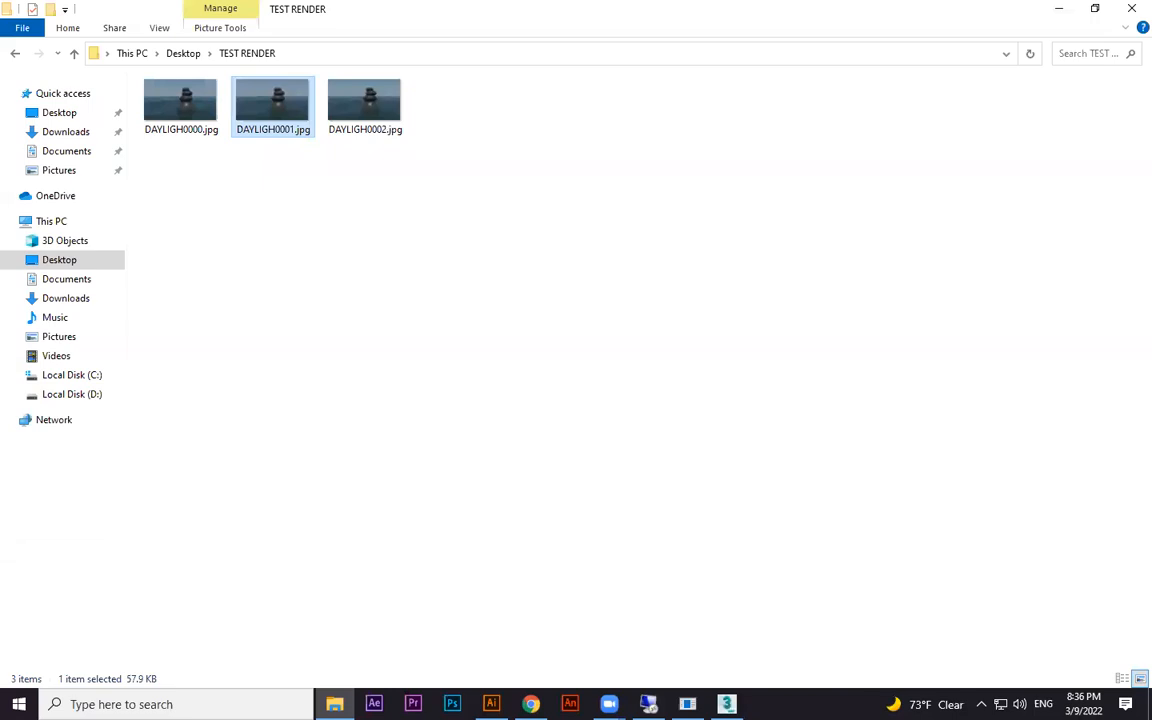
Check the render's progress in 3ds Max, then return to the TEST RENDER folder and refresh it
click(728, 638)
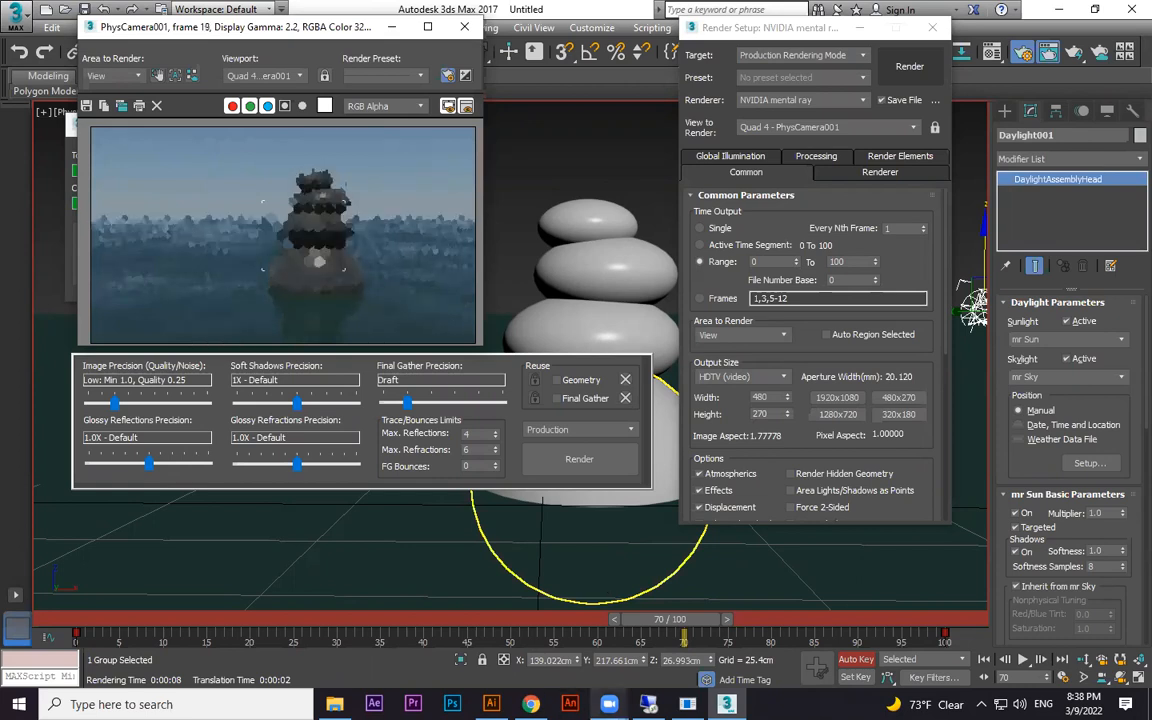
key(alt+Tab)
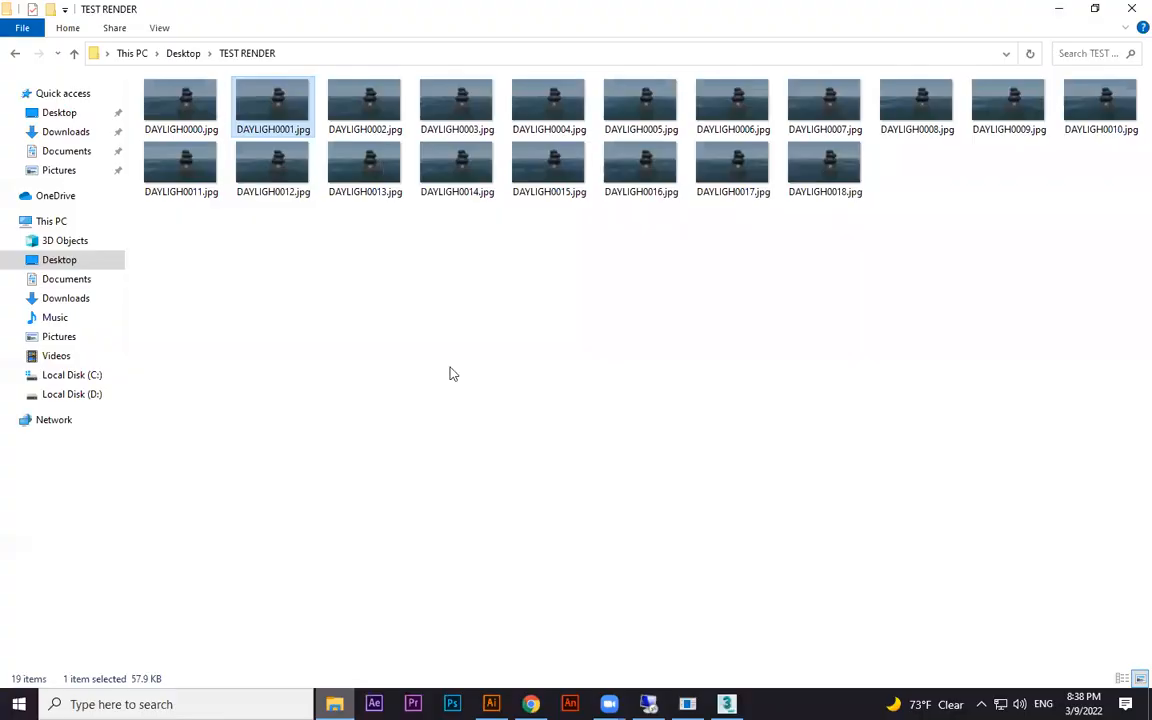
right_click(373, 508)
click(478, 344)
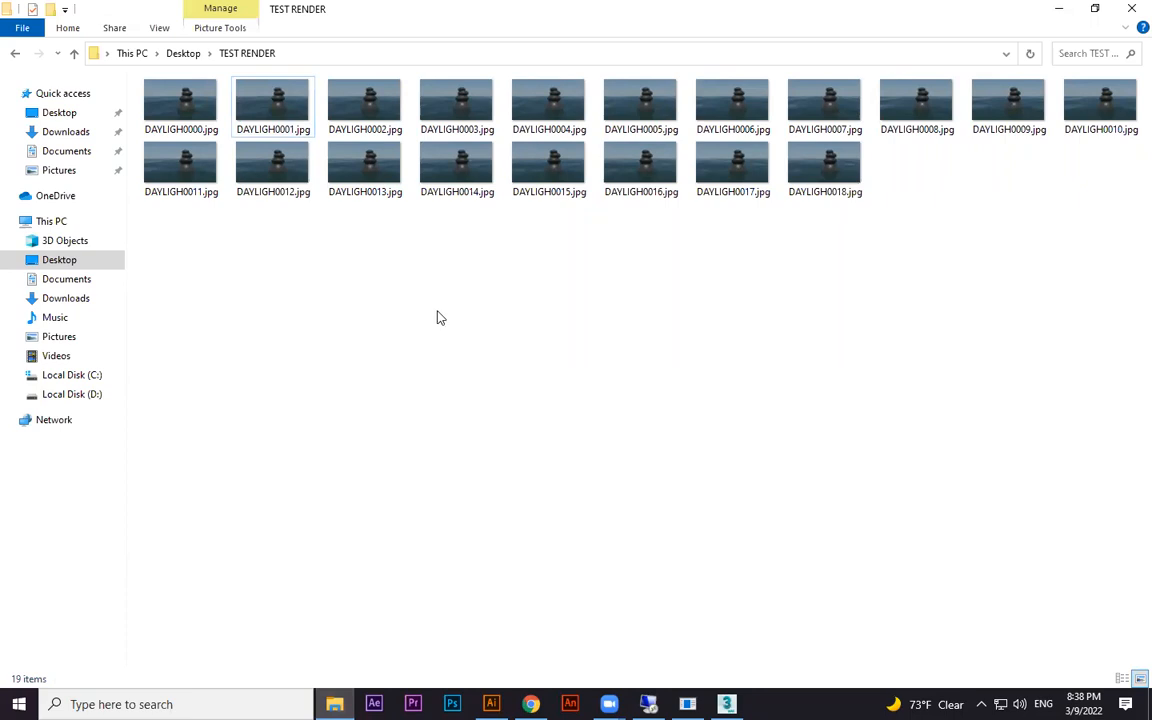
View frames DAYLIGH0000.jpg and DAYLIGH0019.jpg for comparison, close the viewer and refresh the folder
click(207, 117)
double_click(207, 117)
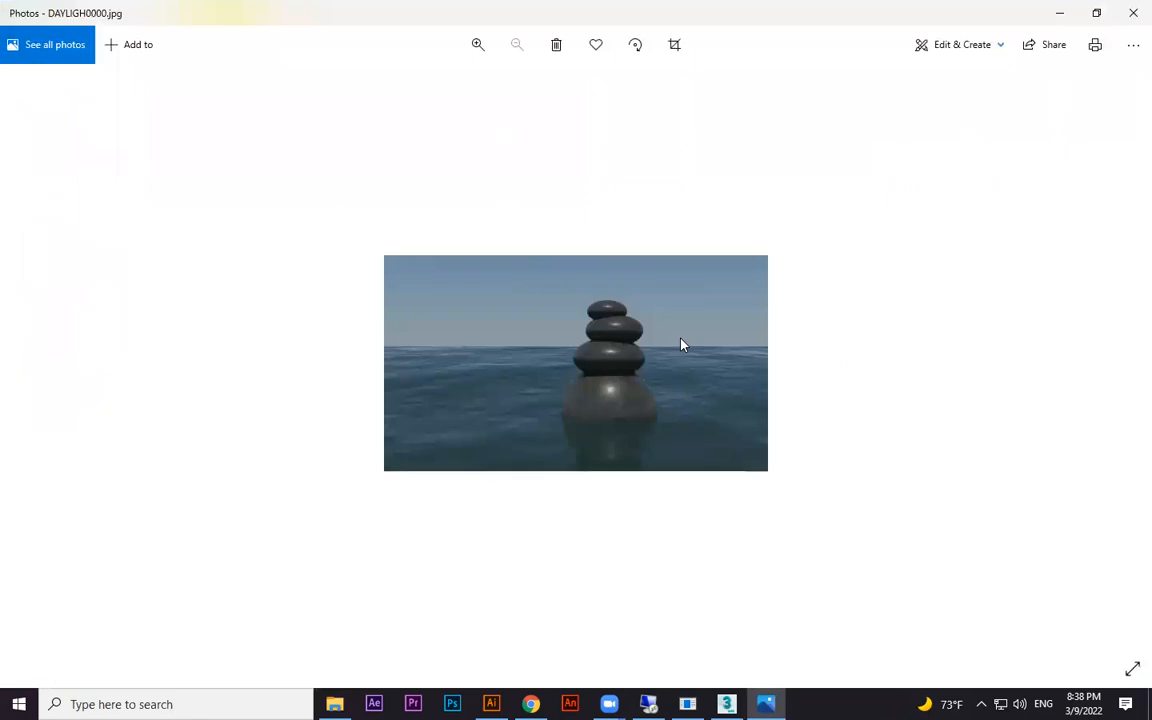
click(1133, 13)
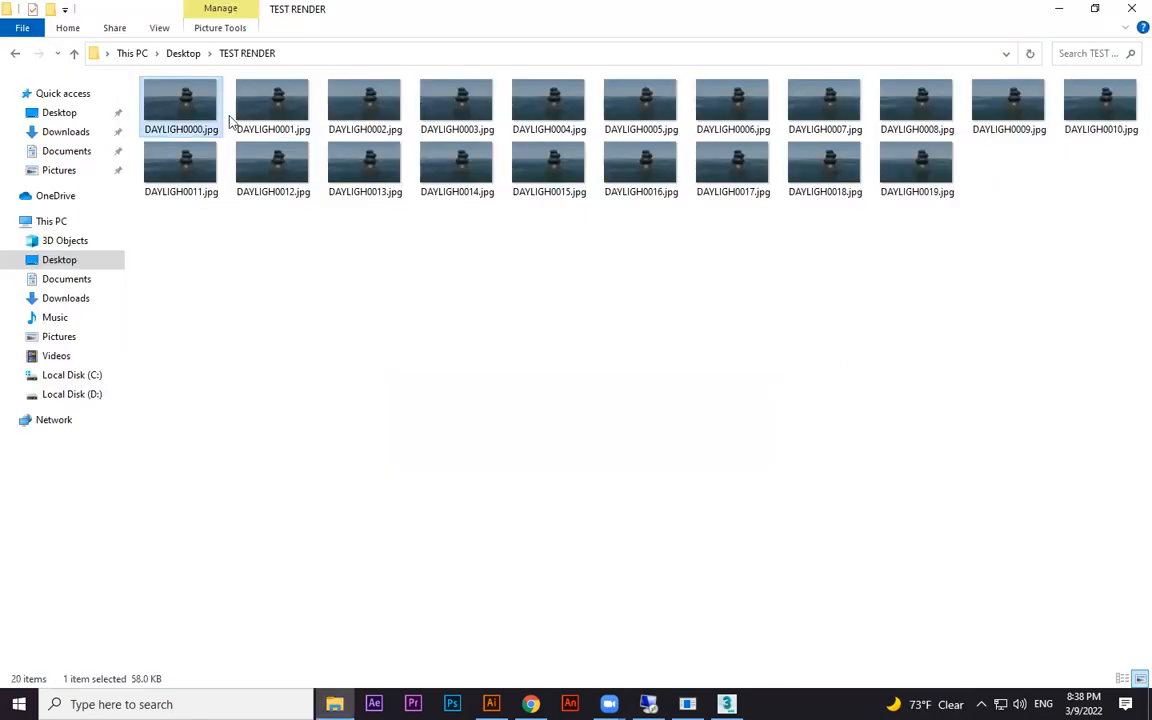
click(868, 354)
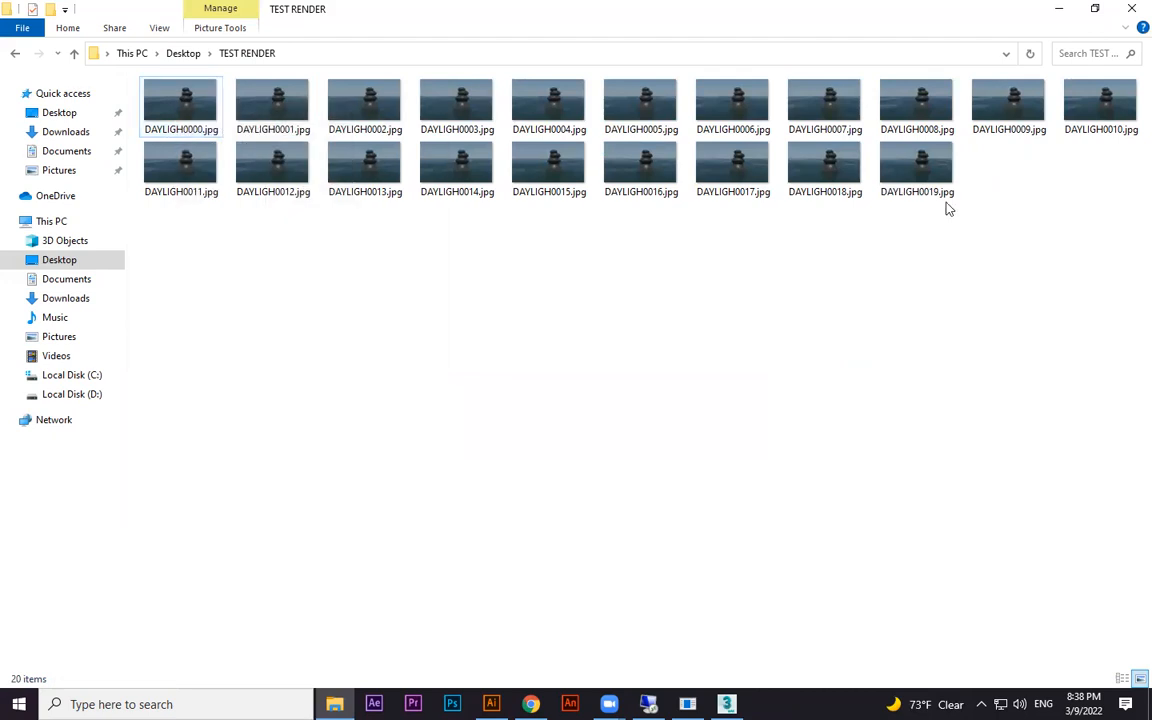
click(895, 172)
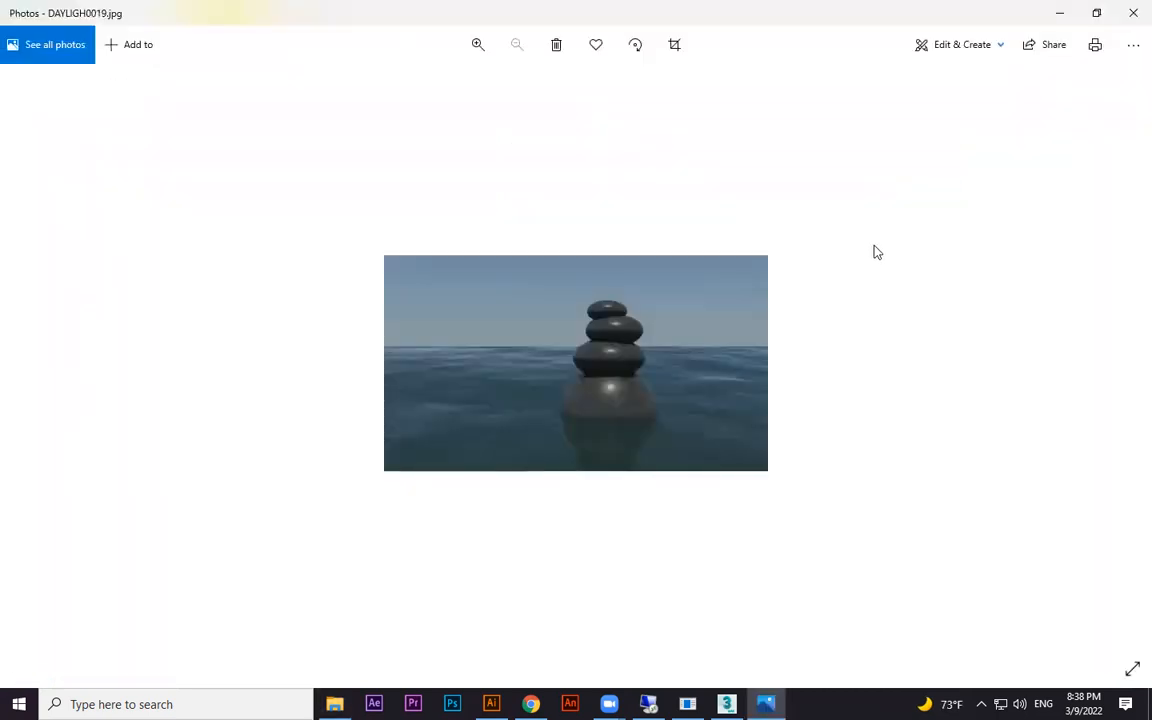
click(1128, 14)
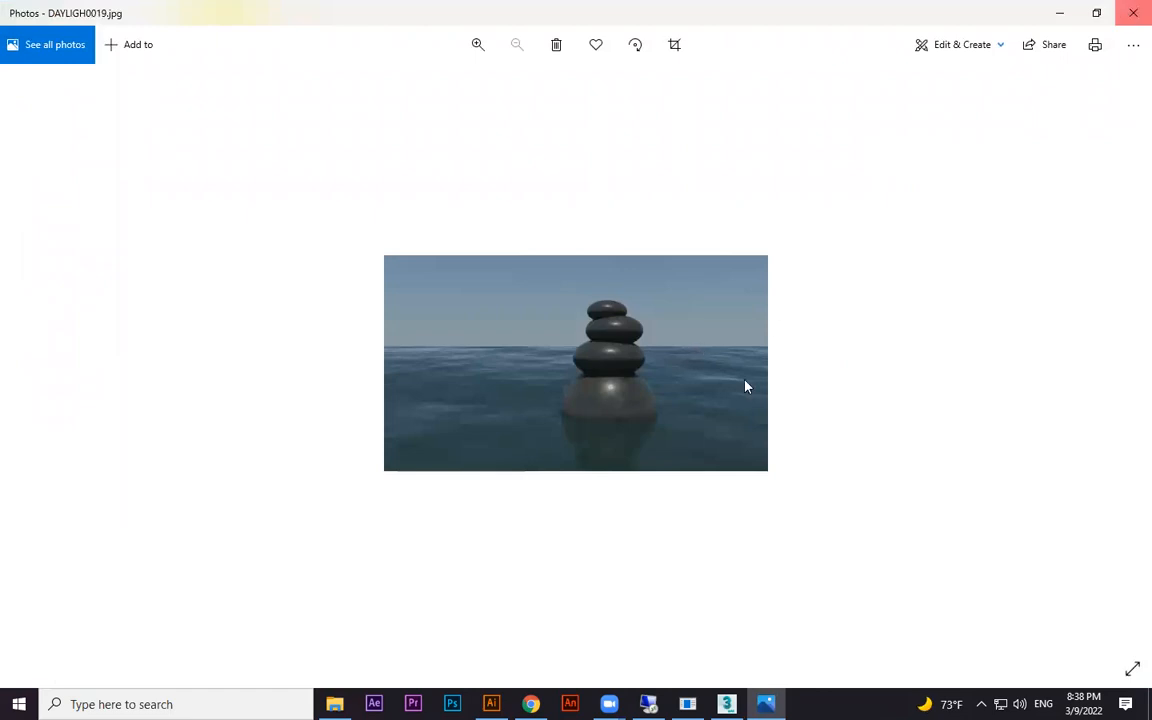
right_click(699, 345)
click(745, 410)
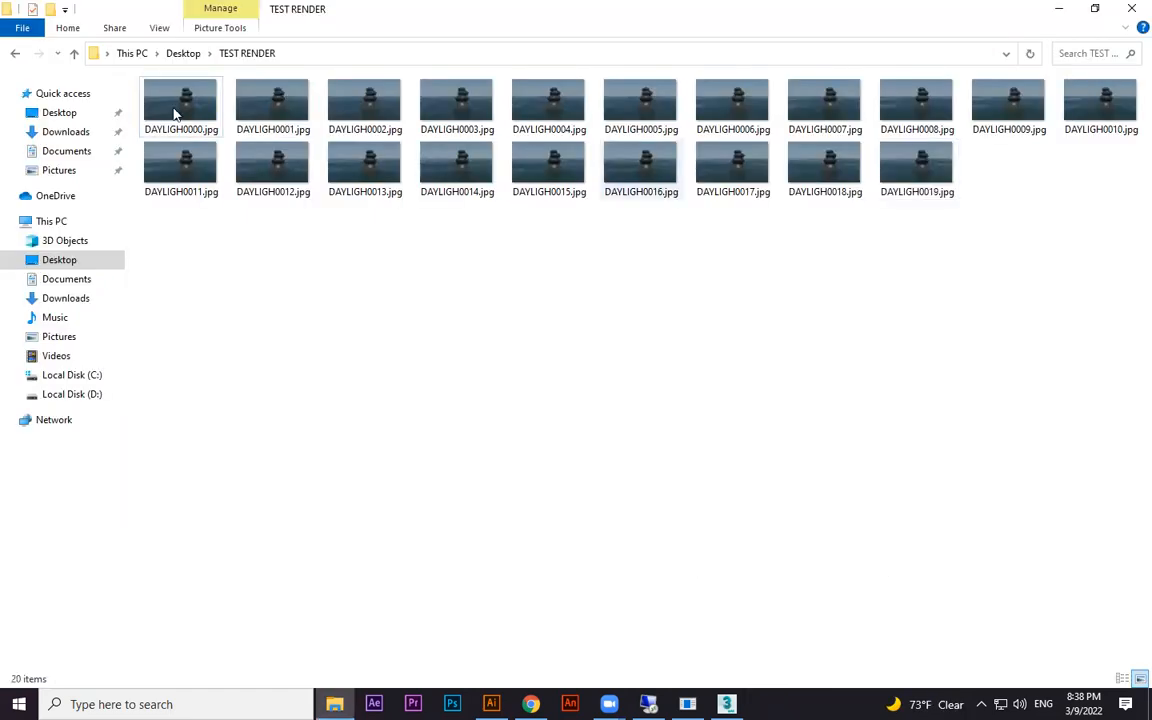
Choose to open DAYLIGH0000.jpg with another app and browse the PC for the program
right_click(175, 112)
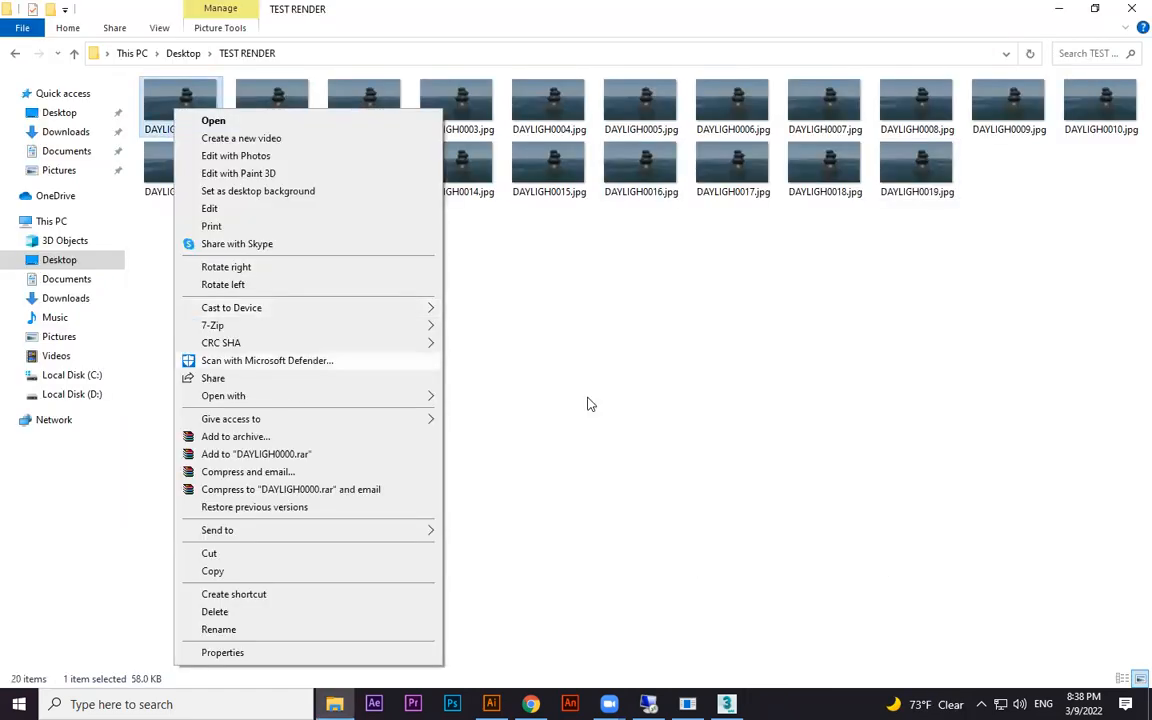
mouse_move(400, 396)
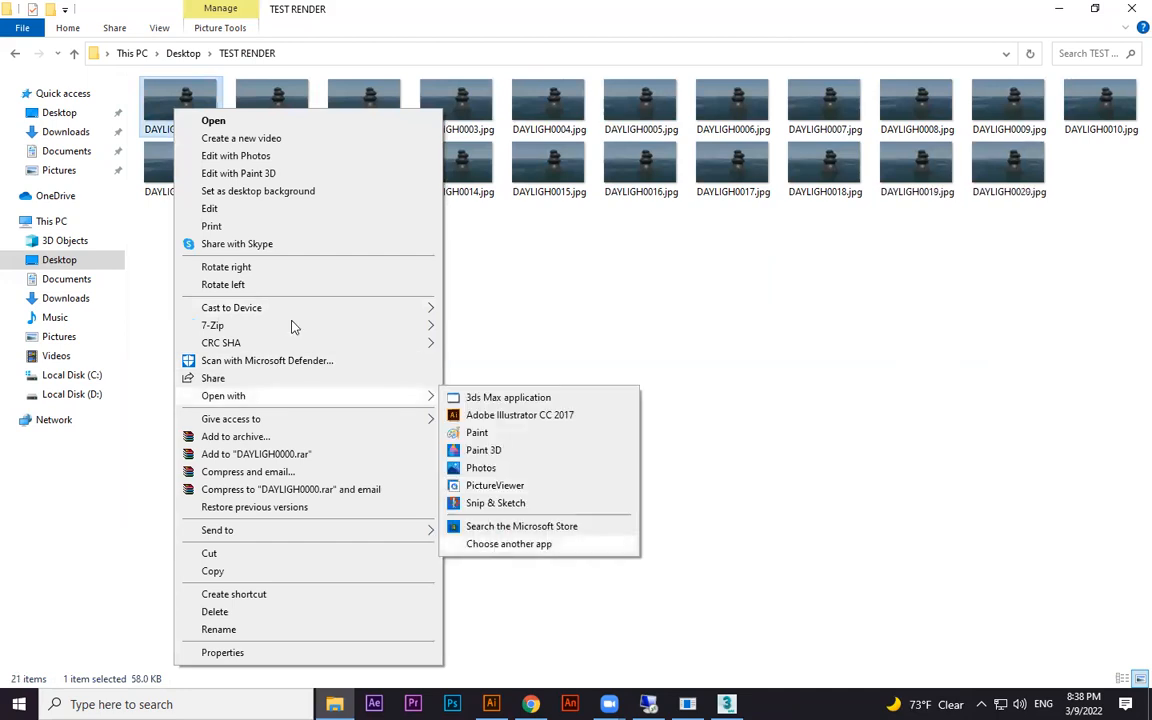
click(156, 345)
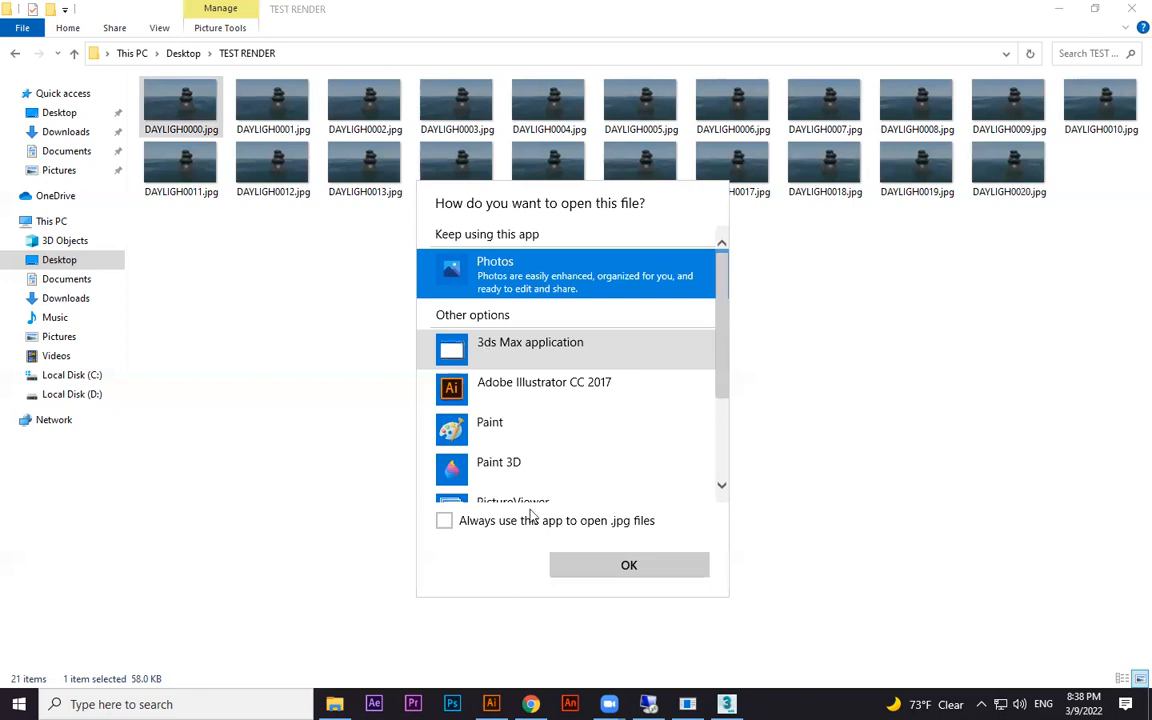
scroll(705, 463, down, 3)
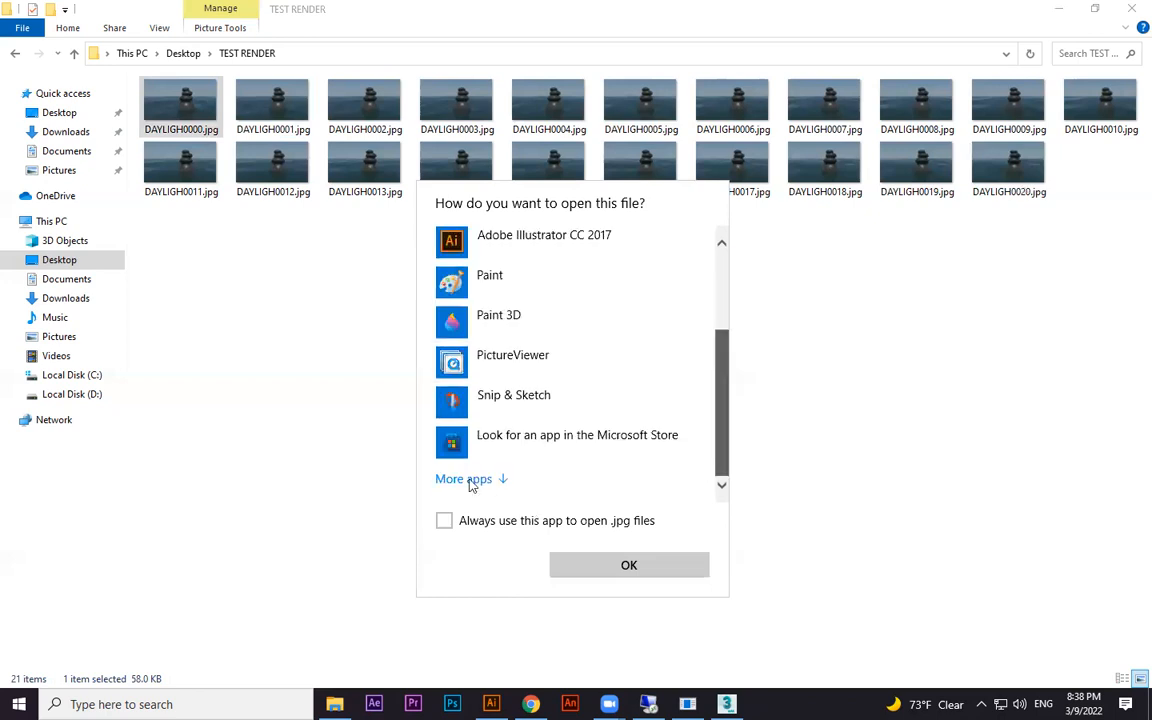
scroll(712, 303, up, 3)
scroll(694, 496, down, 5)
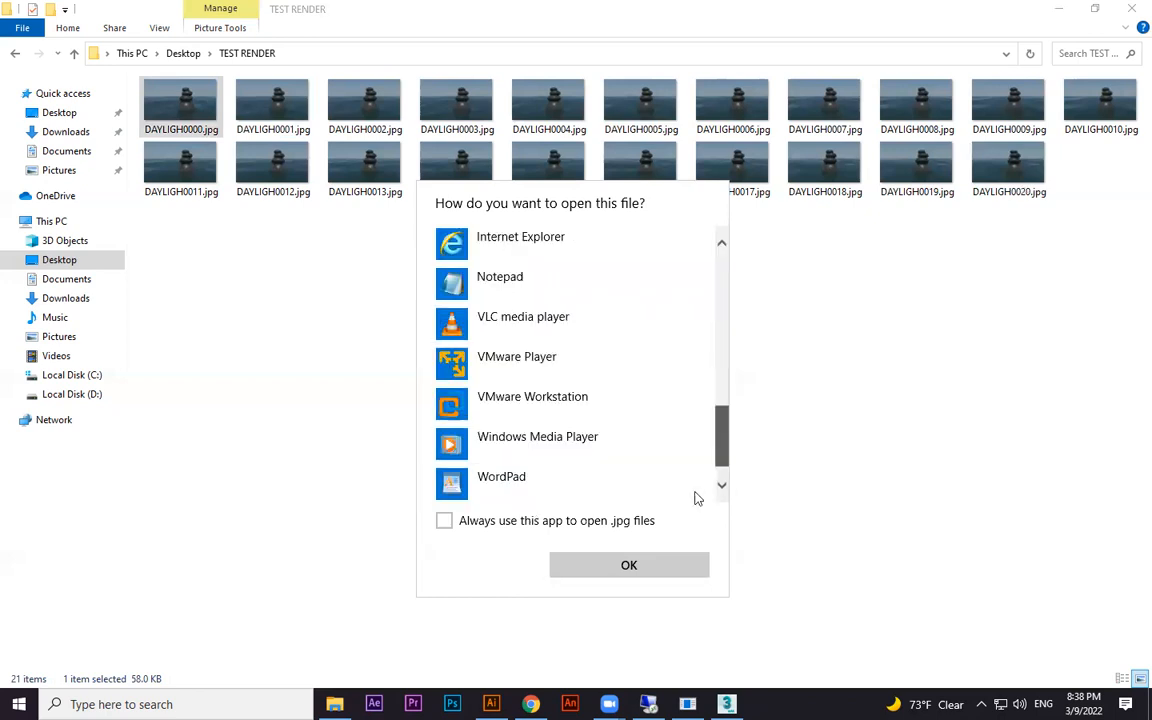
double_click(532, 481)
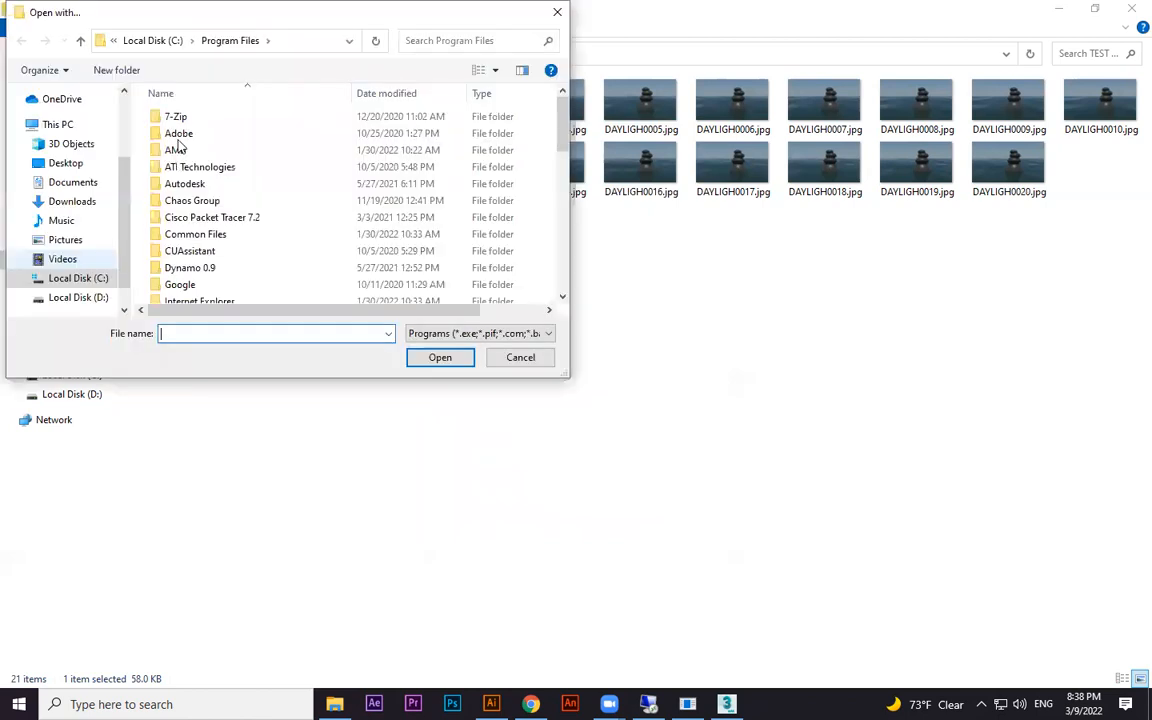
Open DAYLIGH0000.jpg with fcheck.exe from Program Files > Autodesk > Maya2016 > bin
click(177, 138)
double_click(184, 185)
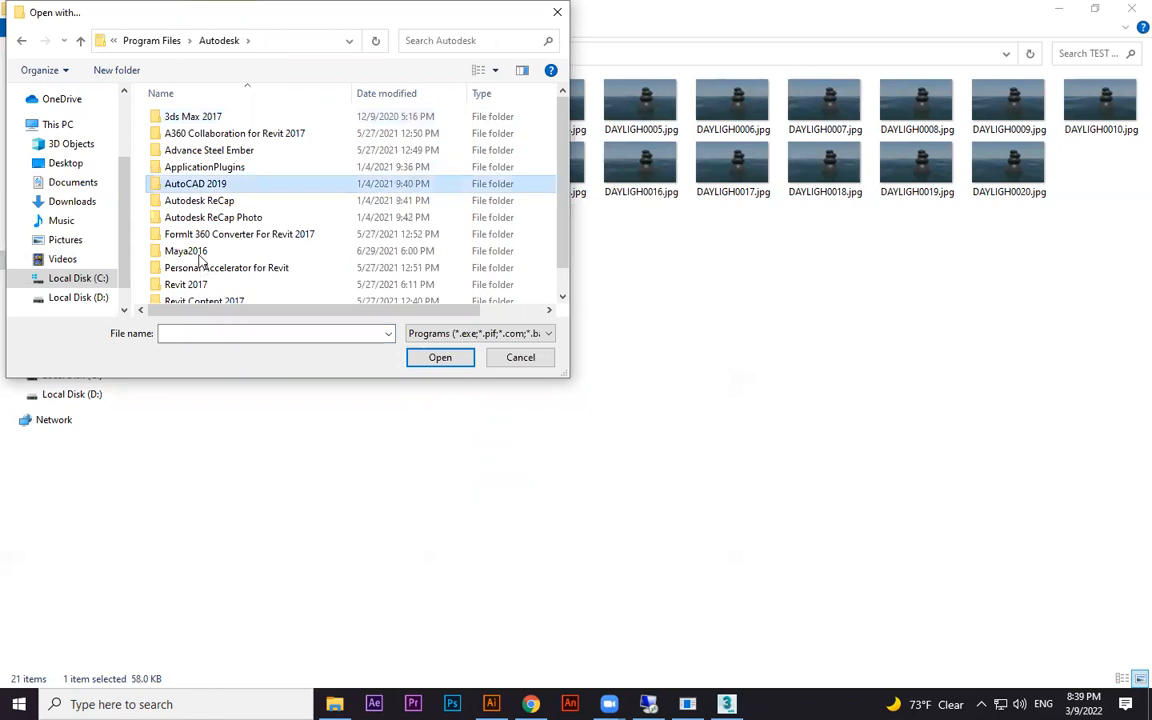
click(182, 248)
key(Return)
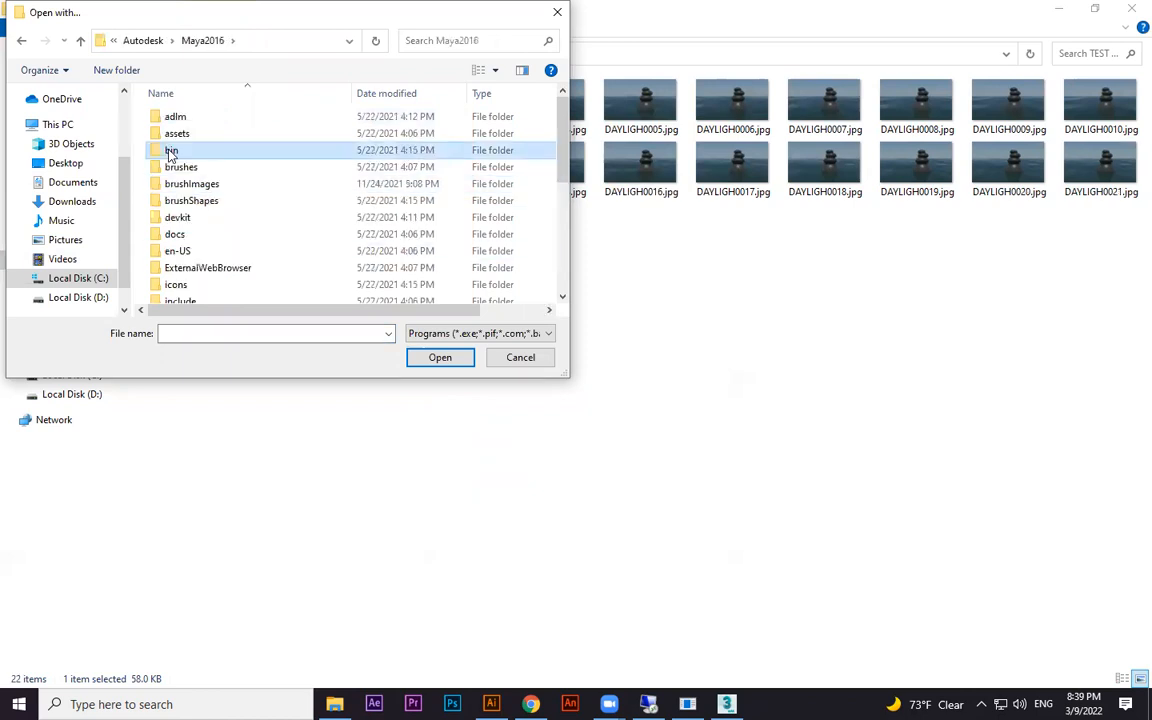
double_click(171, 151)
click(207, 203)
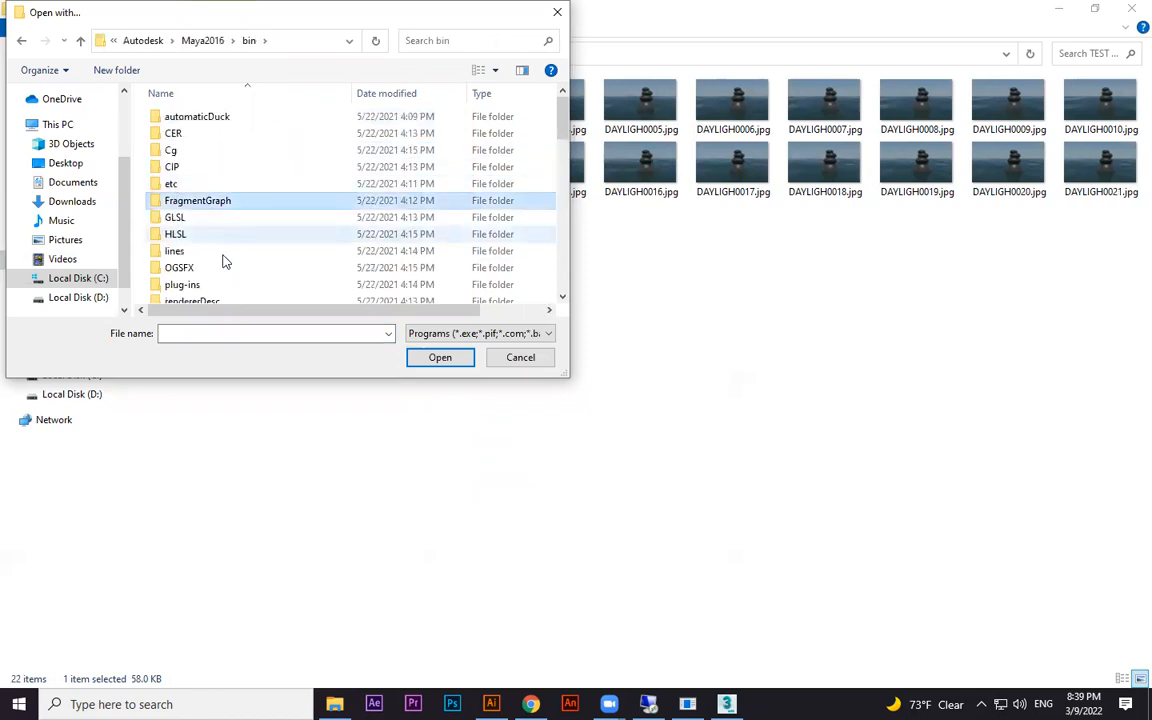
key(f)
double_click(190, 113)
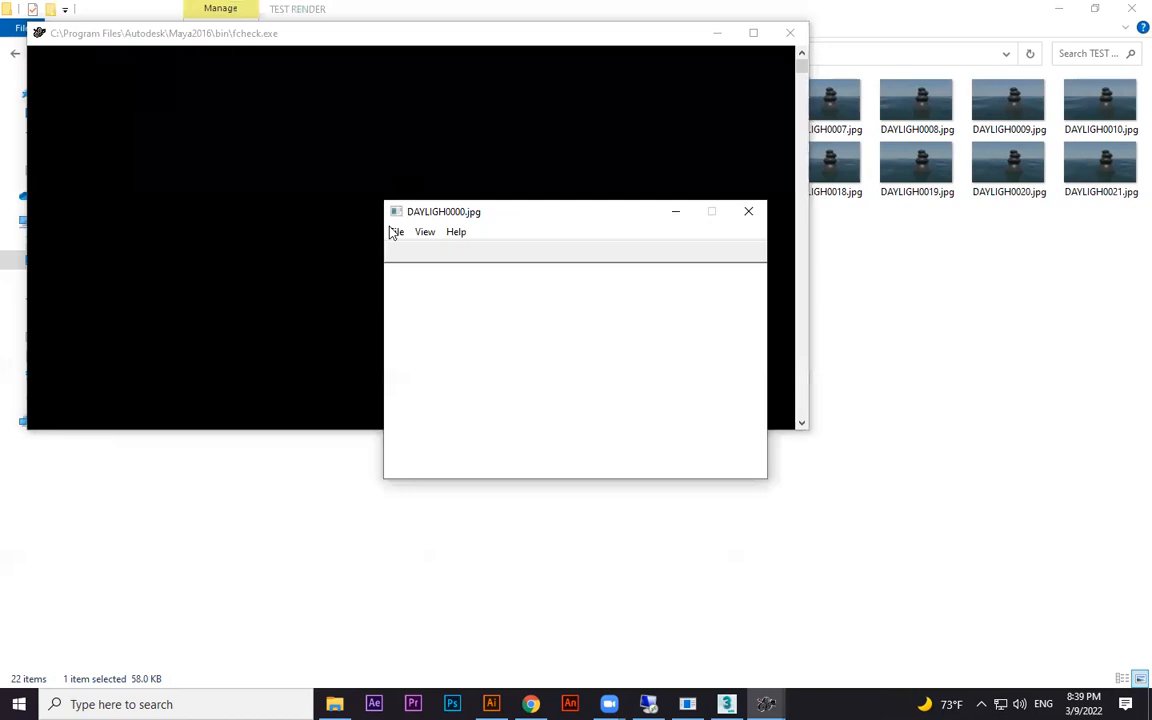
Play the rendered DAYLIGH frames as an animation in FCheck, close it and switch back to 3ds Max
click(396, 231)
click(420, 268)
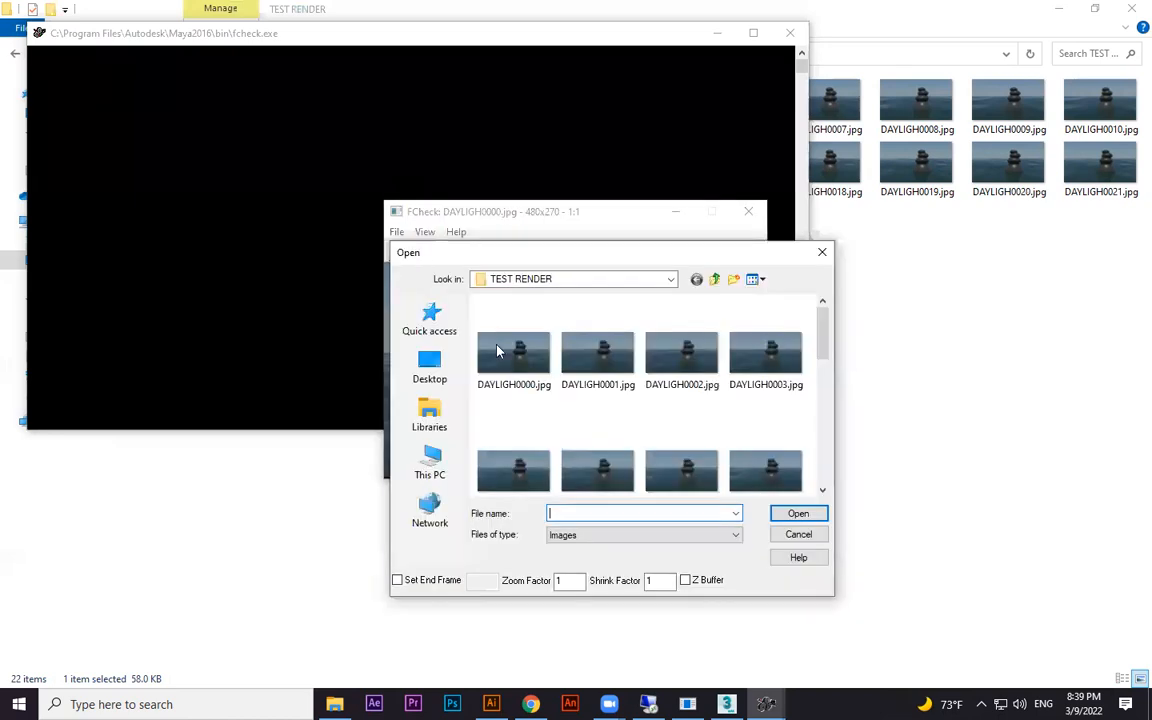
click(798, 513)
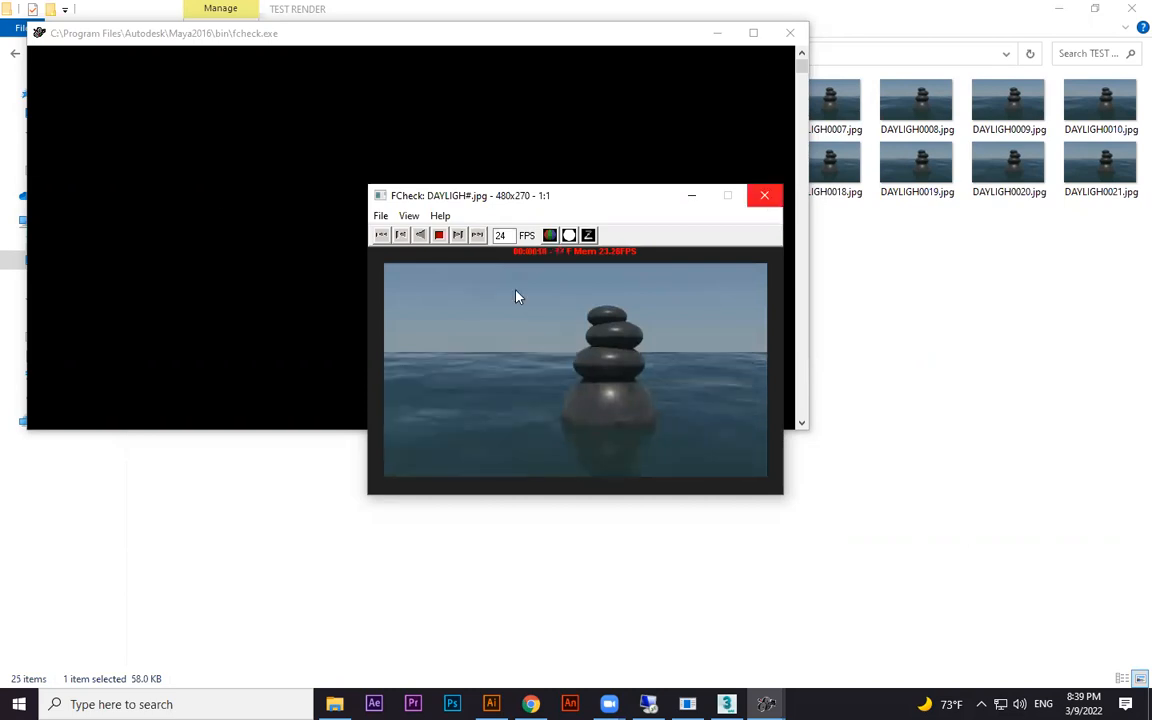
key(Escape)
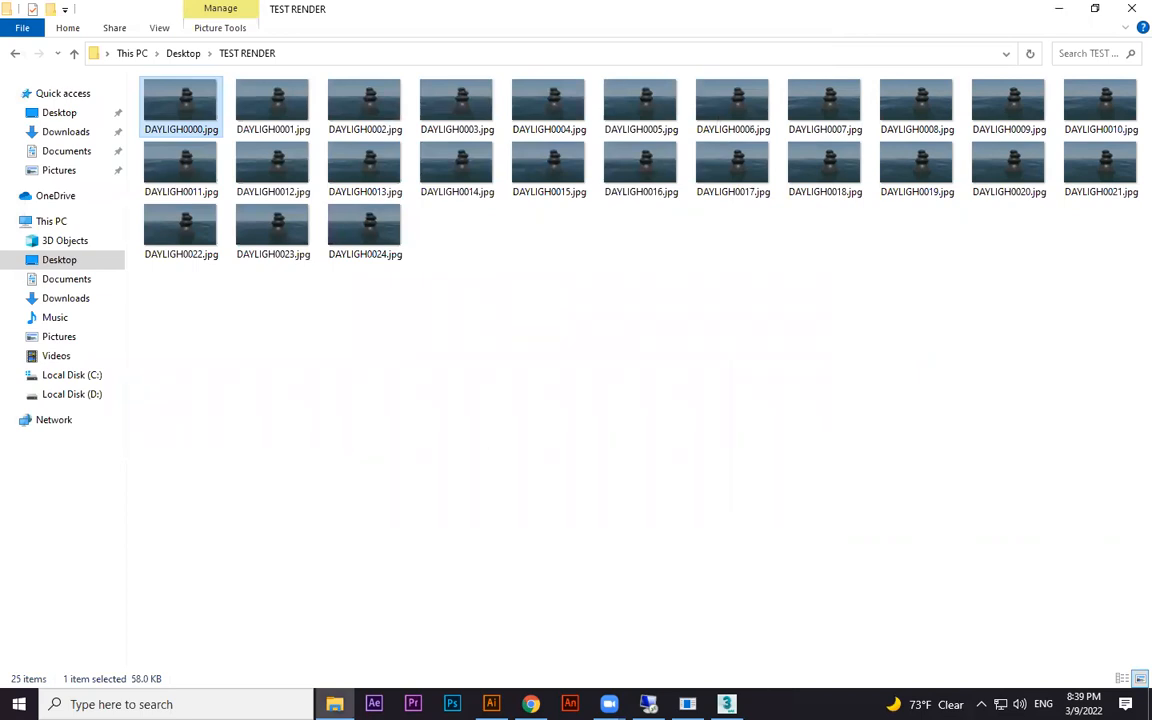
click(727, 704)
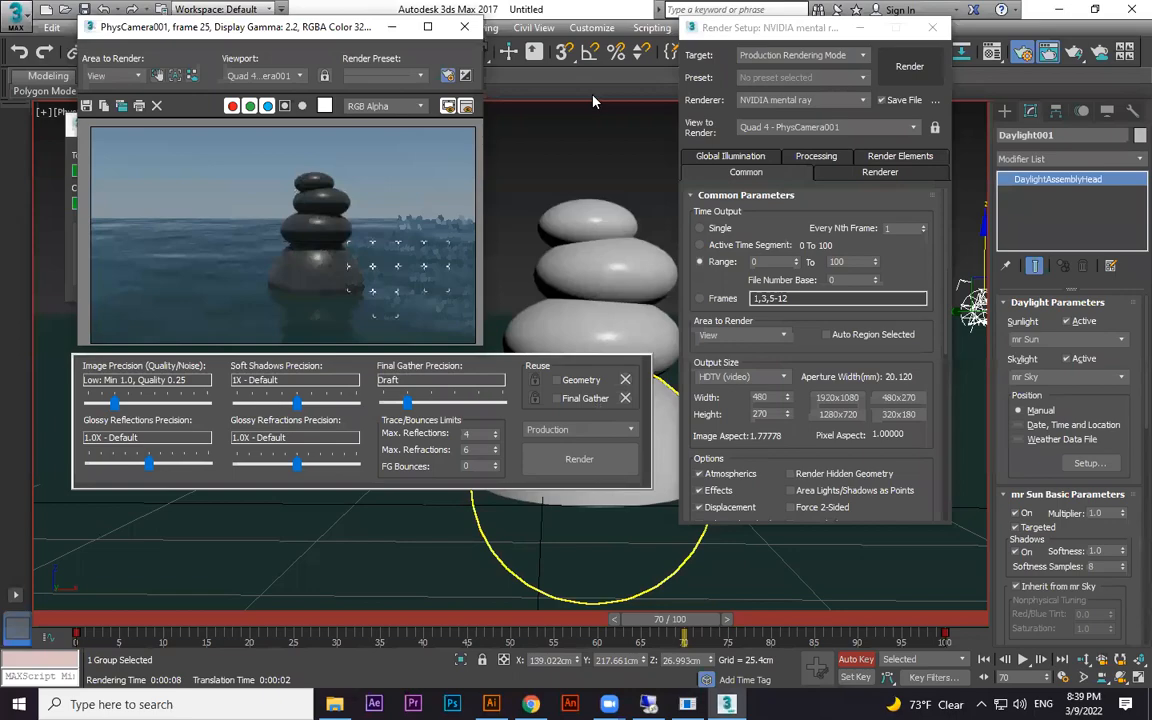